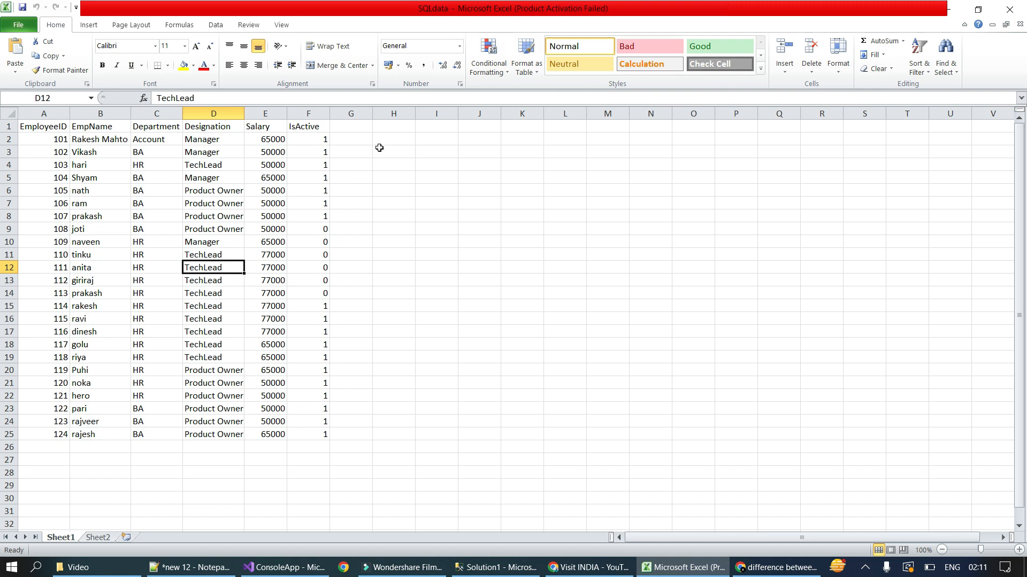
# Step: Look over the employee sheet and locate the SQLdata workbook file on the desktop, returning to the workbook
pyautogui.click(346, 218)
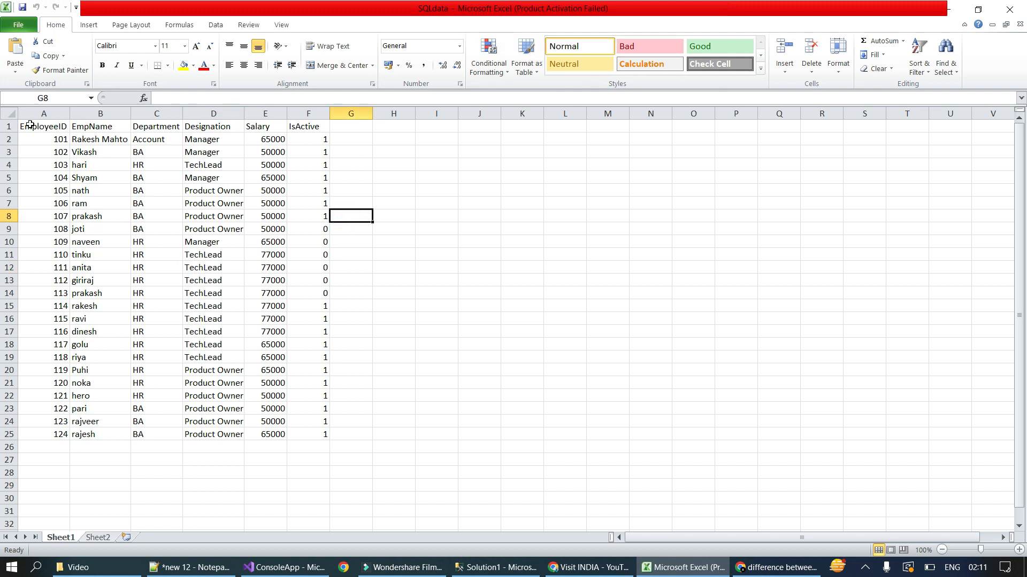
pyautogui.click(154, 201)
pyautogui.click(560, 239)
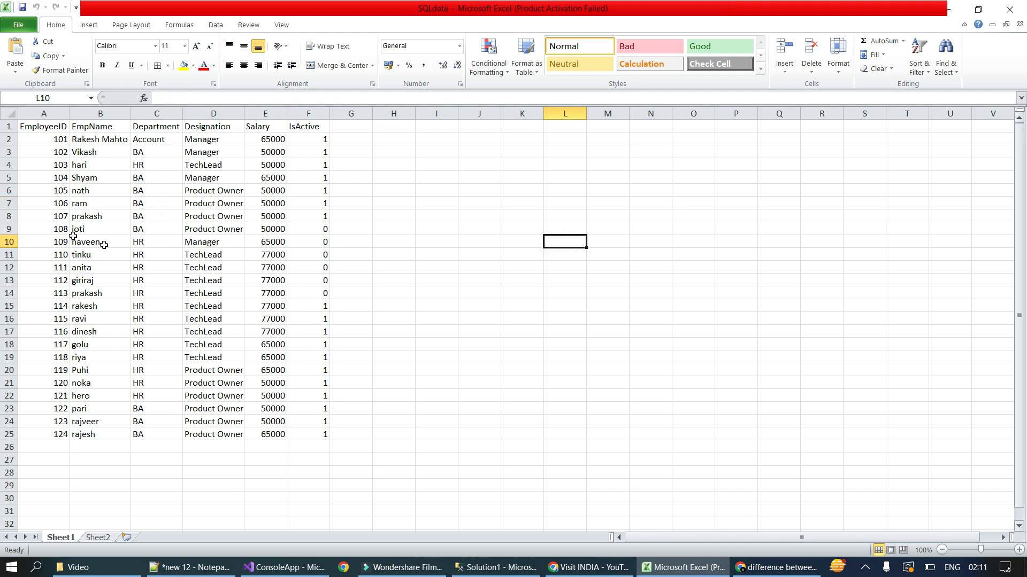
pyautogui.click(221, 278)
pyautogui.click(481, 299)
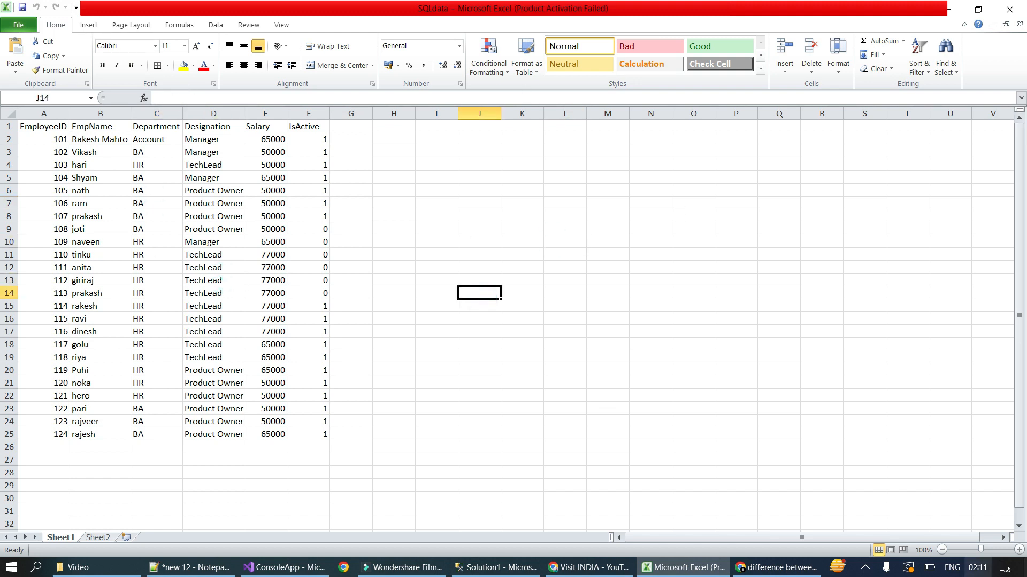
pyautogui.click(1026, 576)
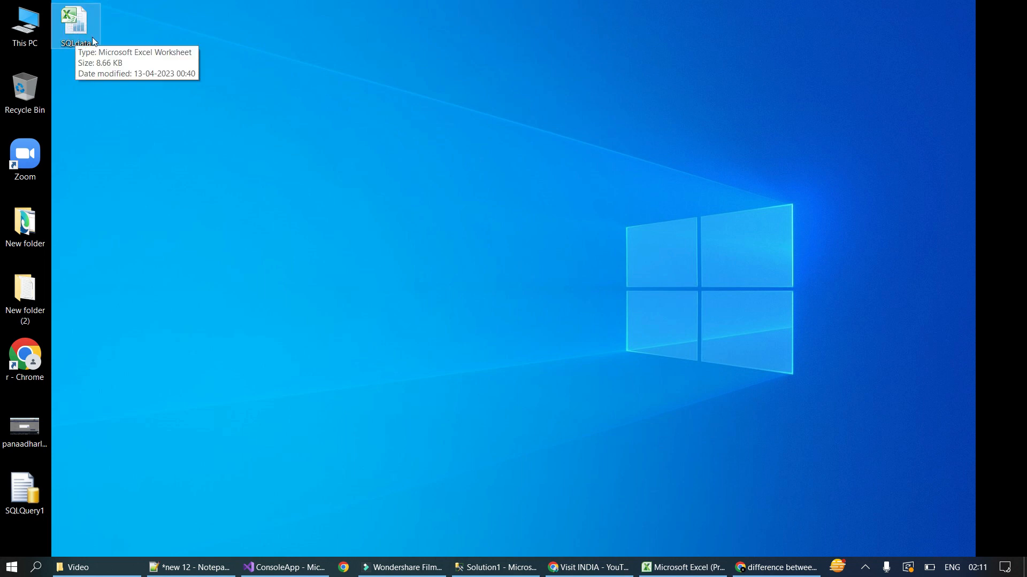
pyautogui.click(706, 567)
# Step: Examine the header row and the employee records below it on Sheet1
pyautogui.moveTo(219, 255); pyautogui.dragTo(182, 260)
pyautogui.moveTo(24, 128); pyautogui.dragTo(298, 127)
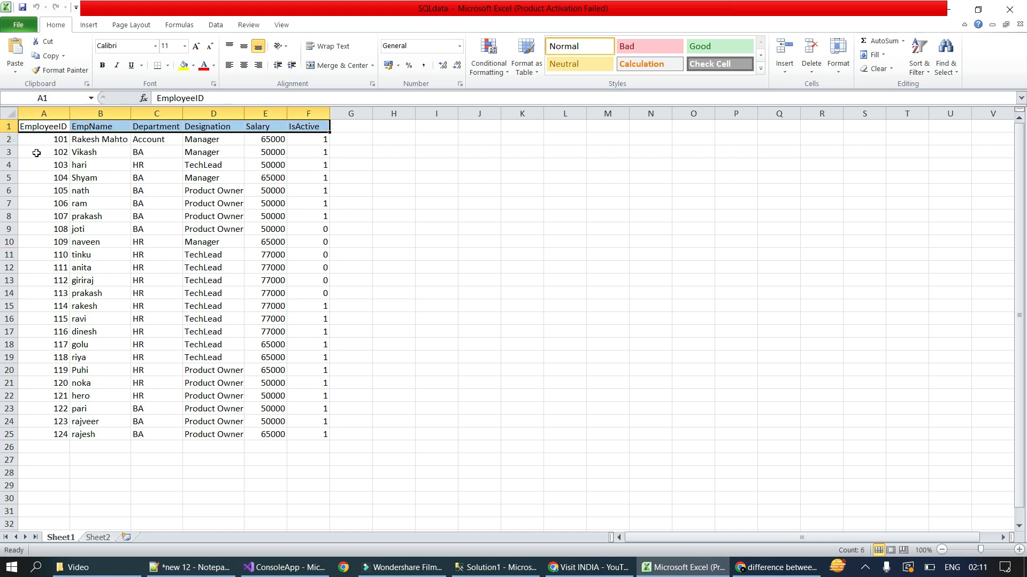
pyautogui.click(117, 190)
pyautogui.moveTo(41, 143); pyautogui.dragTo(321, 434)
pyautogui.click(491, 356)
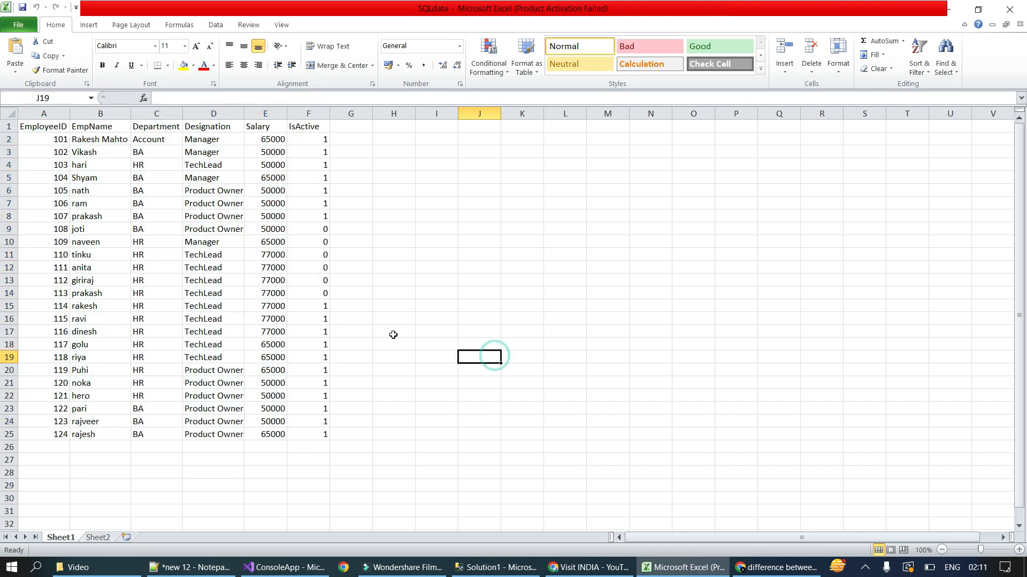
pyautogui.moveTo(47, 142); pyautogui.dragTo(345, 417)
# Step: Switch to SQL Server Management Studio and collapse the TheExcellentClasses database in the object tree
pyautogui.click(472, 566)
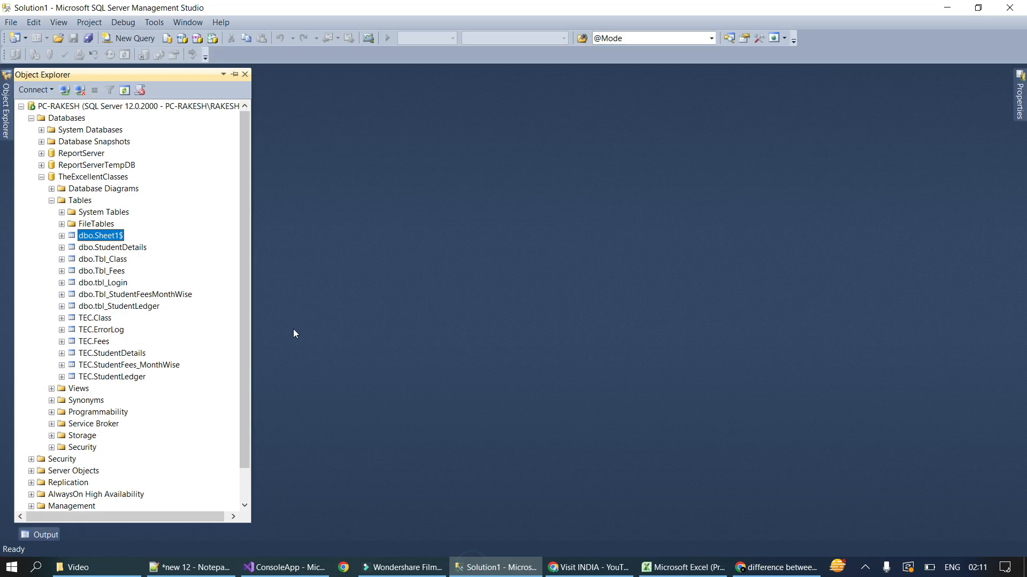
pyautogui.click(41, 177)
pyautogui.click(91, 338)
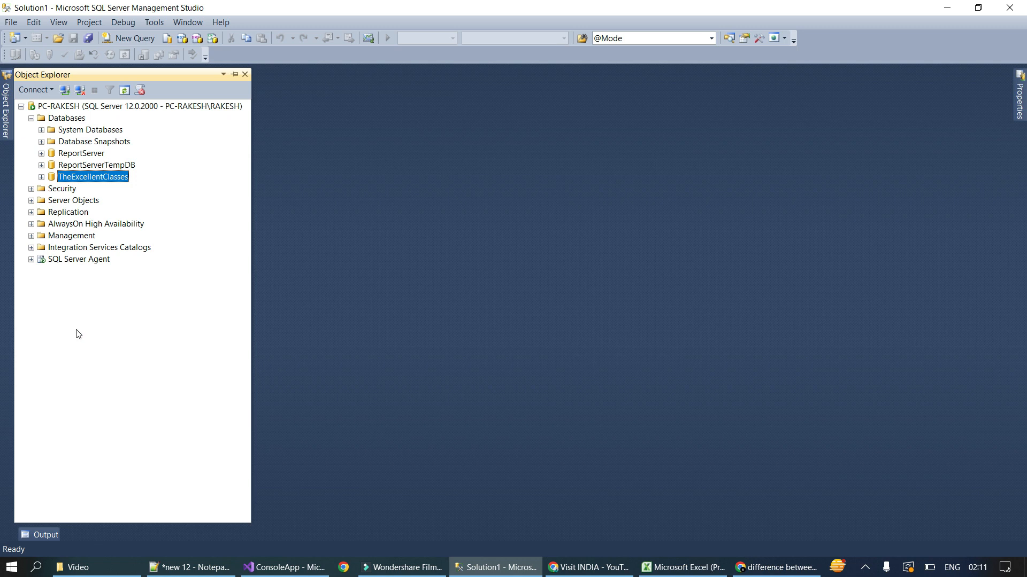
pyautogui.click(99, 337)
# Step: Recheck the employee records in Excel and return to SQL Server Management Studio
pyautogui.click(681, 567)
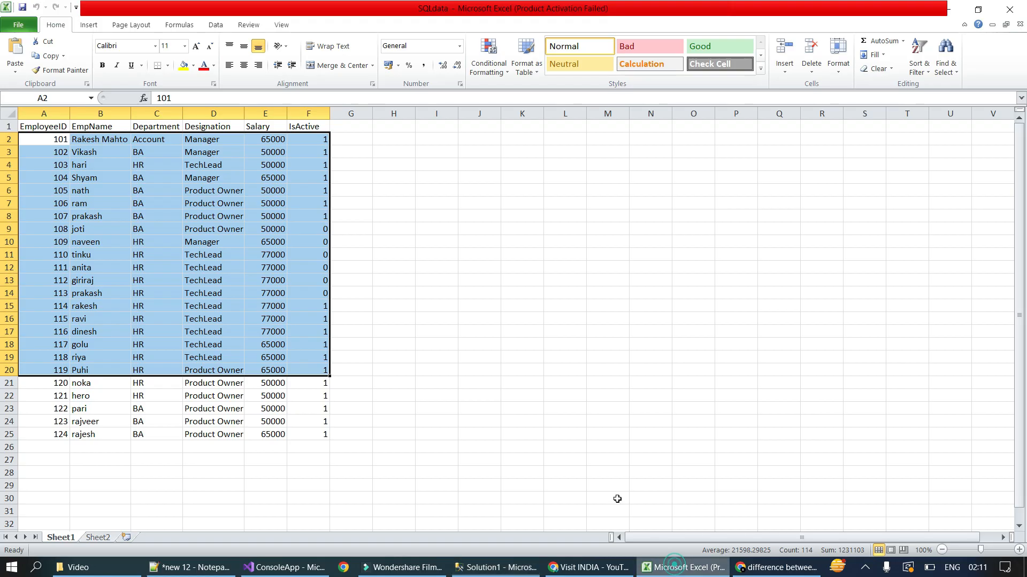
pyautogui.click(300, 358)
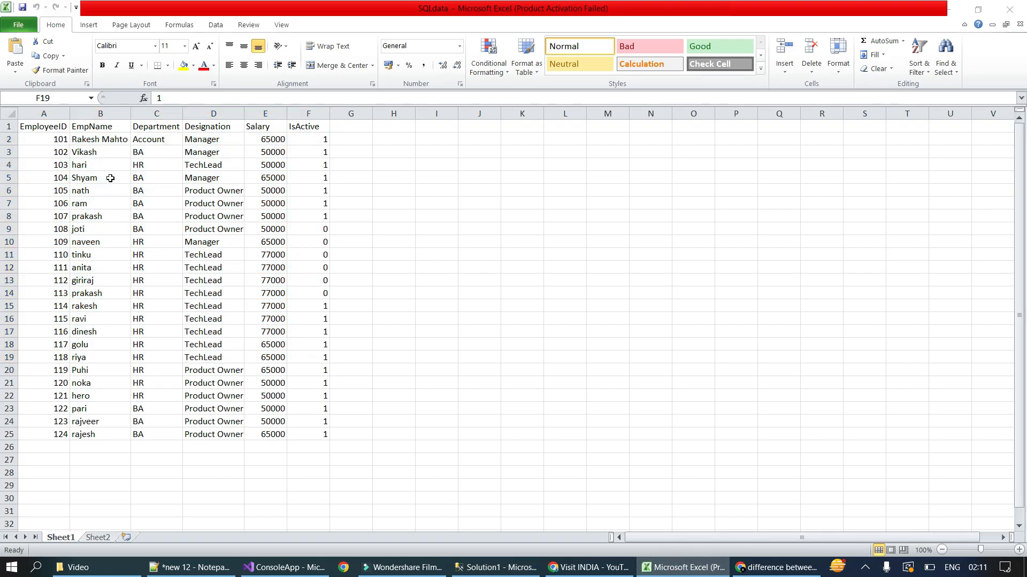
pyautogui.hotkey('alt', 'Tab')
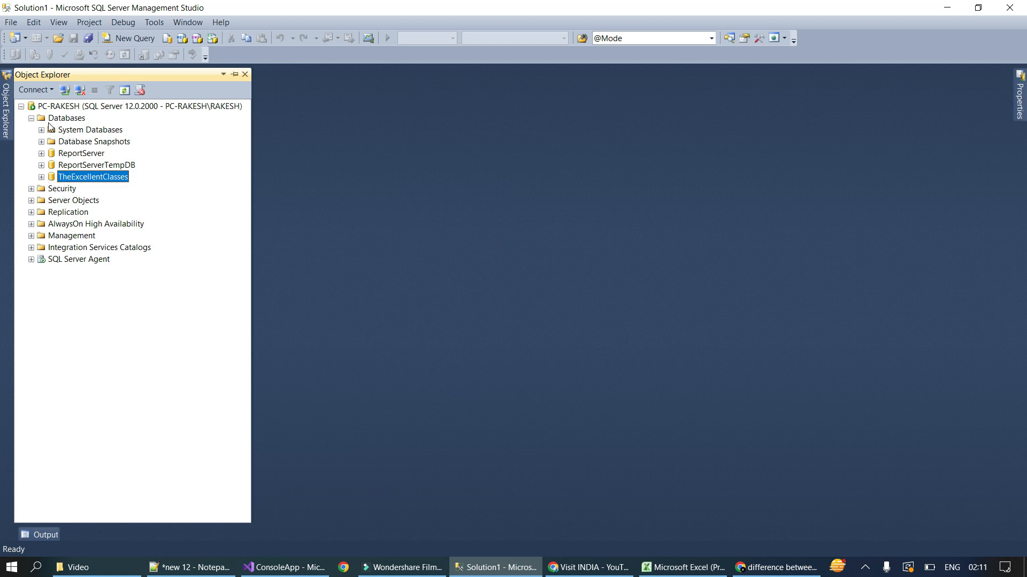
# Step: Start the Import Data wizard for the TheExcellentClasses database and continue past its welcome page
pyautogui.rightClick(76, 178)
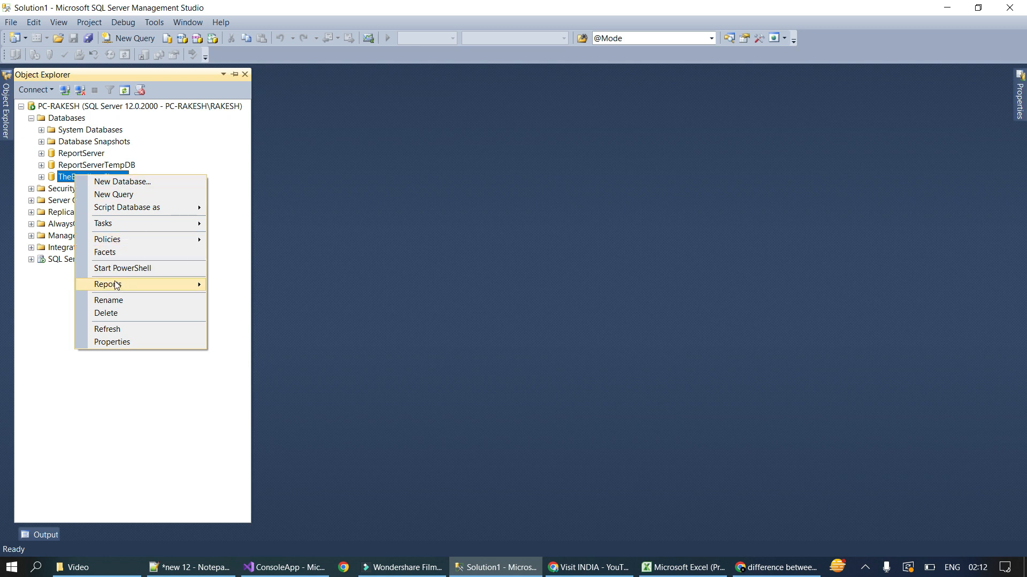
pyautogui.moveTo(103, 229)
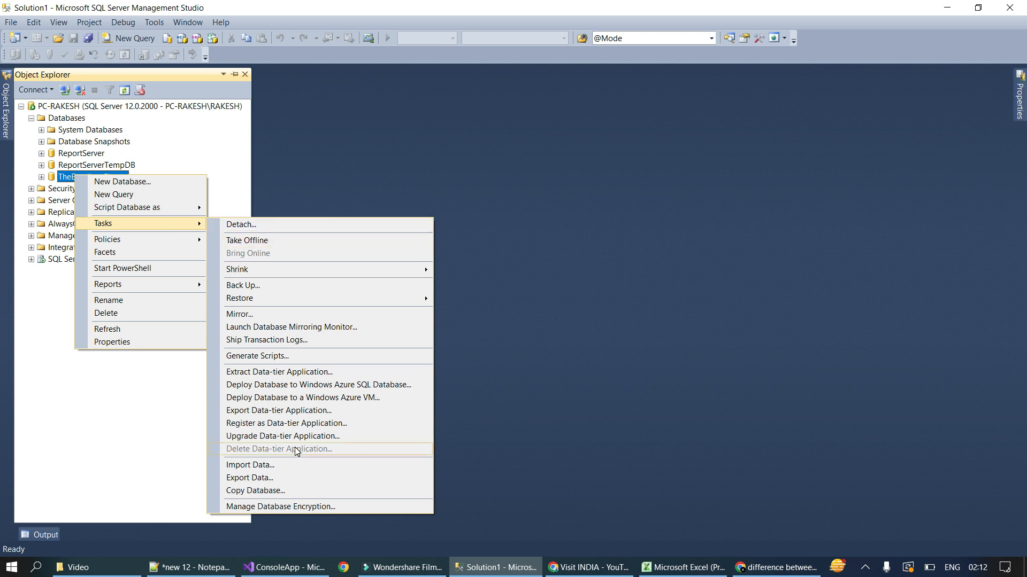
pyautogui.click(270, 471)
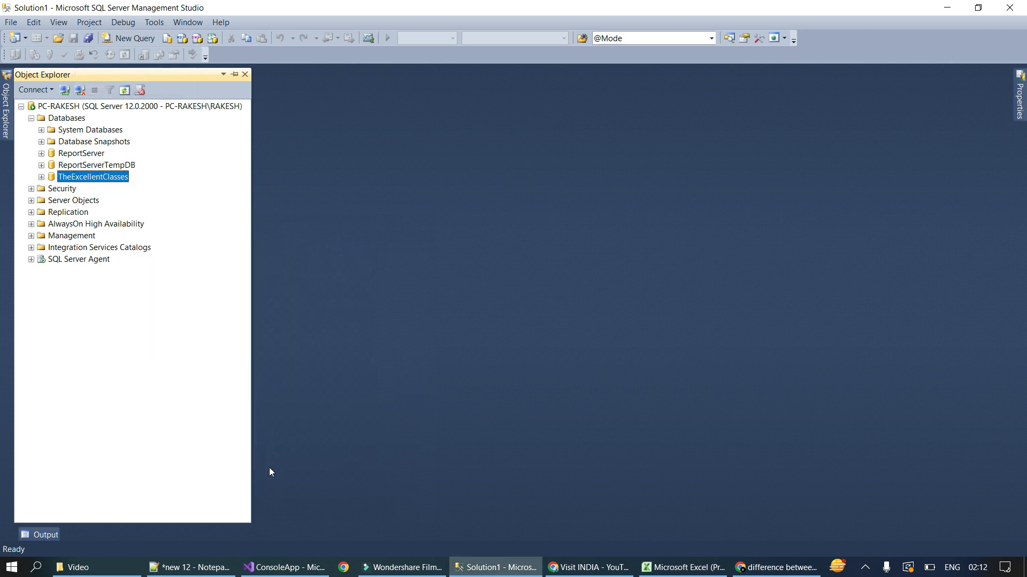
pyautogui.moveTo(157, 103); pyautogui.dragTo(460, 95)
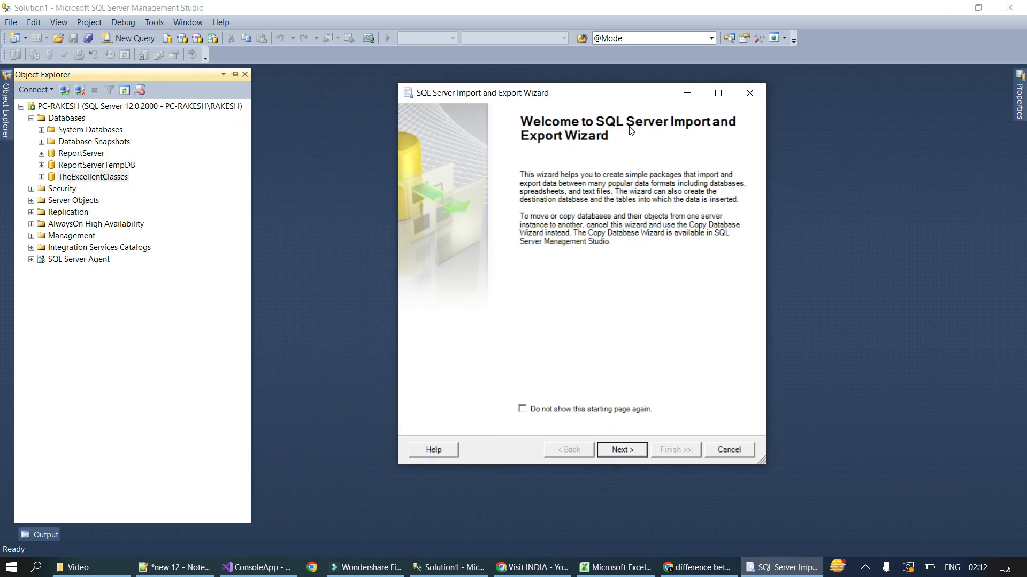
pyautogui.click(621, 448)
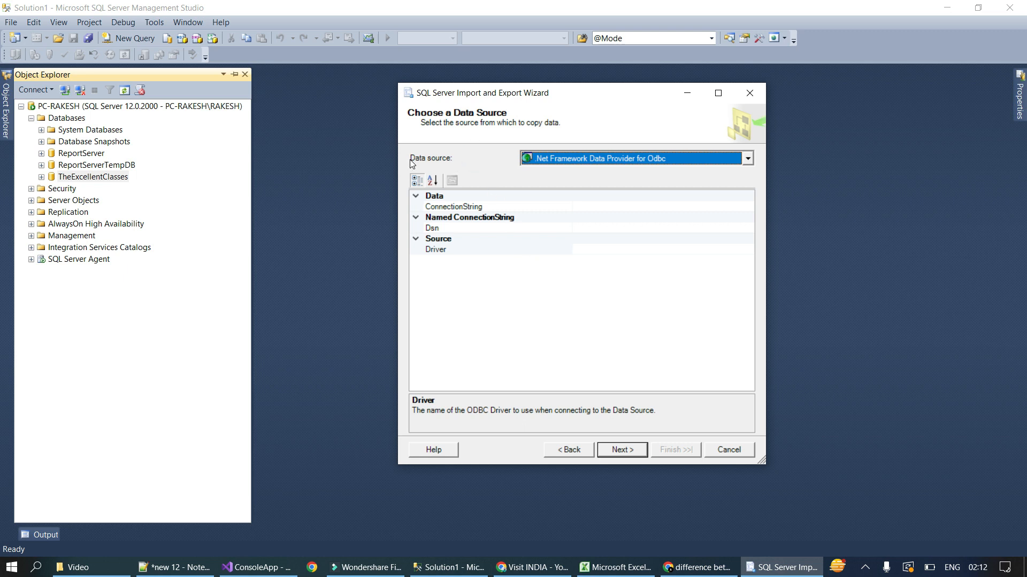
# Step: Set the import's data source to Microsoft Excel
pyautogui.click(464, 160)
pyautogui.click(748, 159)
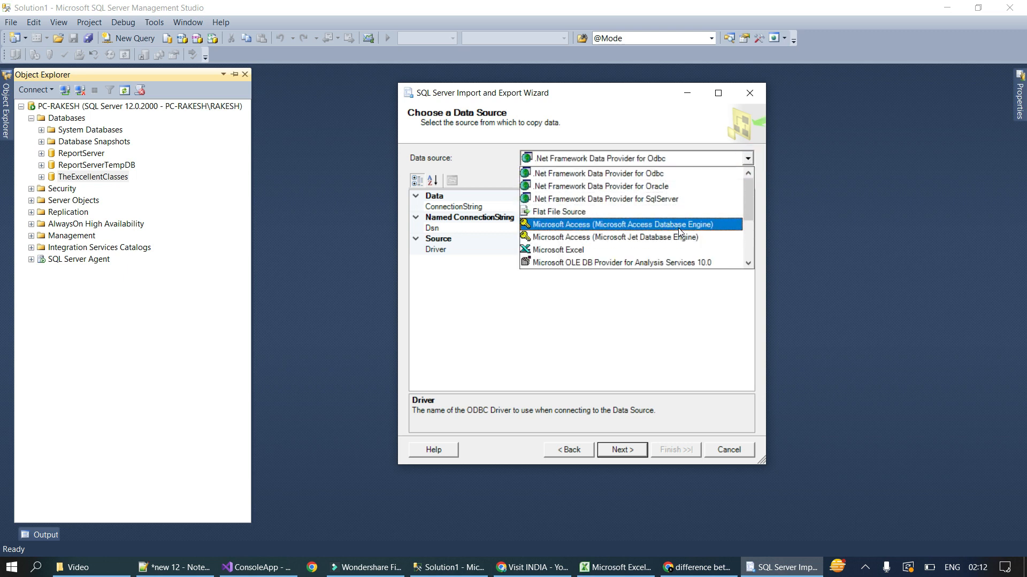
pyautogui.scroll(-2, 678, 228)
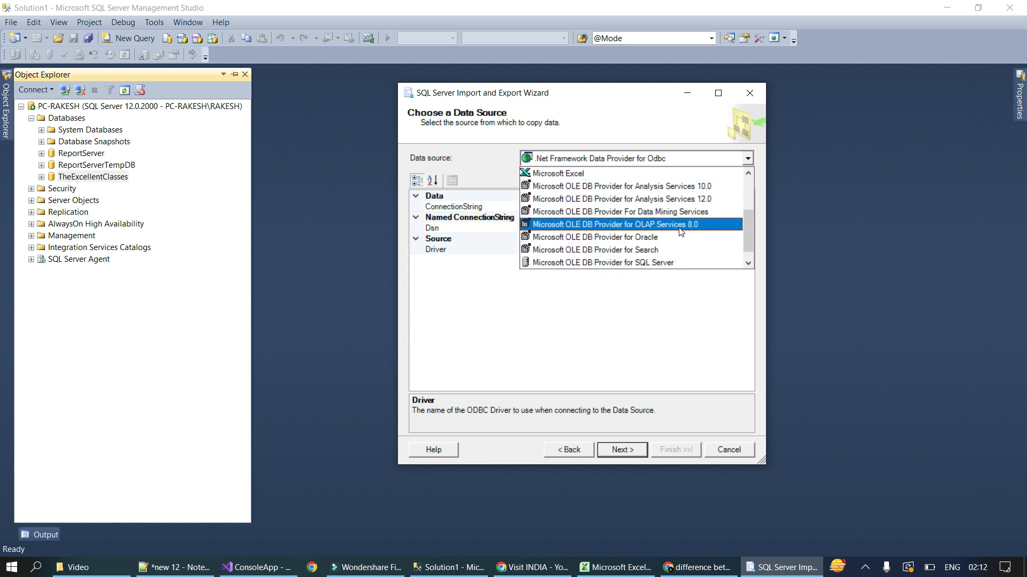
pyautogui.scroll(1, 681, 231)
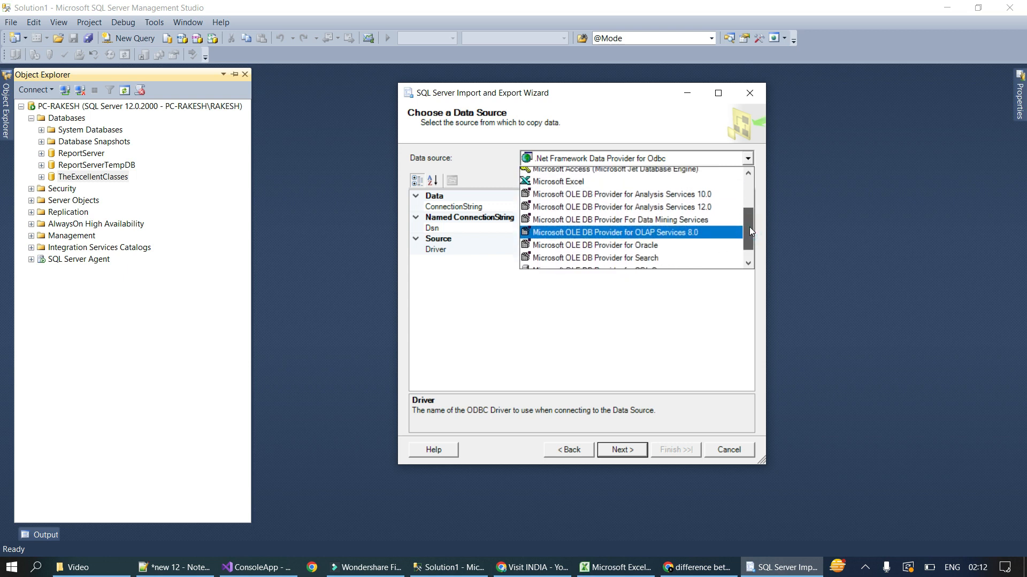
pyautogui.click(562, 187)
pyautogui.click(486, 158)
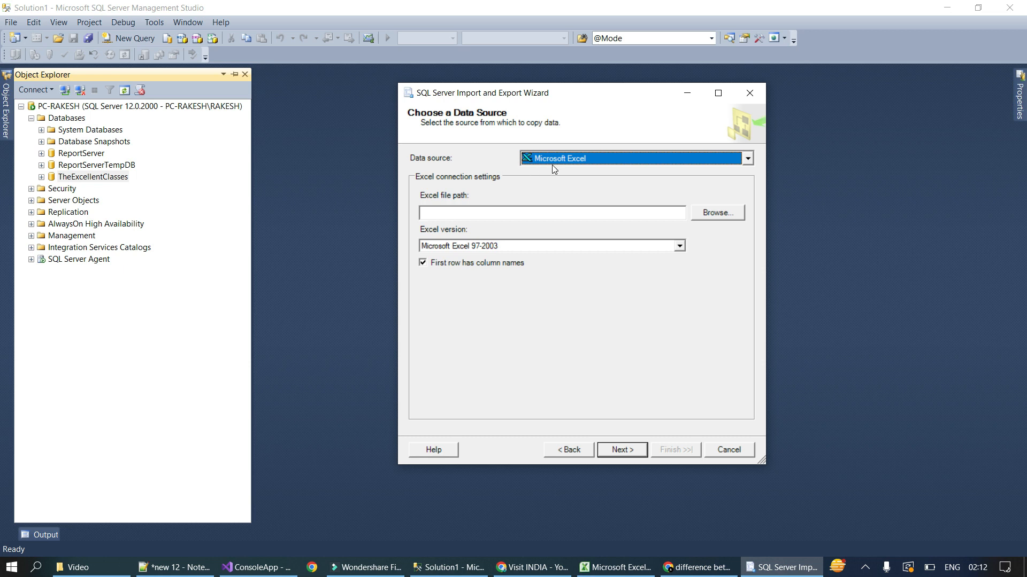
# Step: Choose the SQLdata workbook on the Desktop as the Excel source file and continue to the destination settings
pyautogui.click(465, 152)
pyautogui.click(487, 198)
pyautogui.click(511, 193)
pyautogui.click(715, 214)
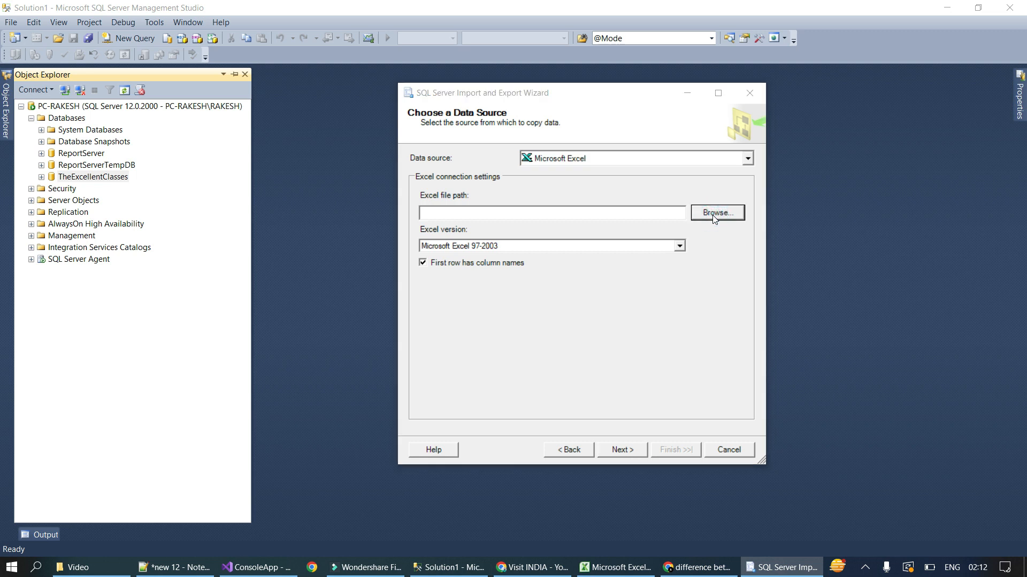
pyautogui.moveTo(631, 121); pyautogui.dragTo(611, 89)
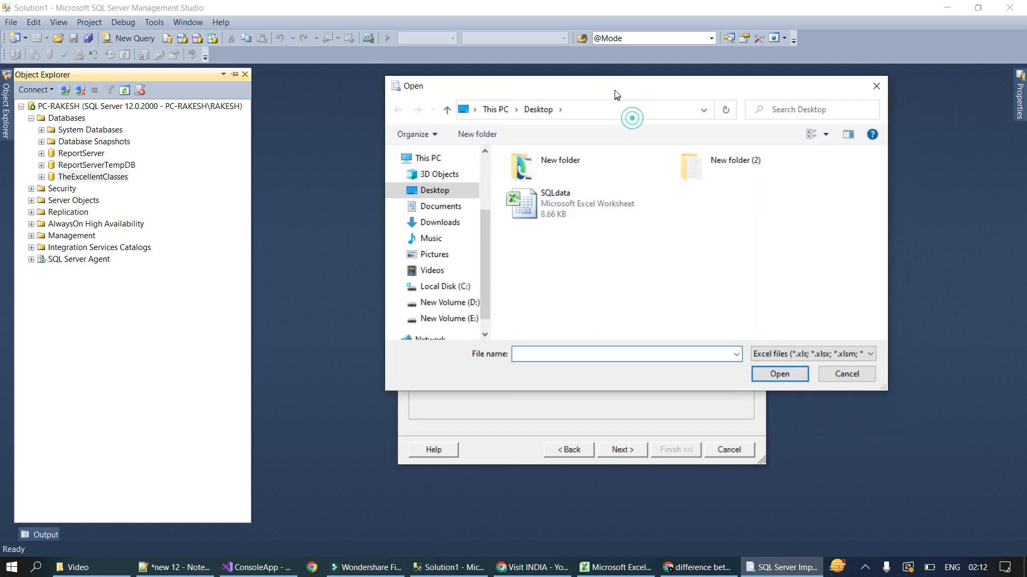
pyautogui.click(543, 215)
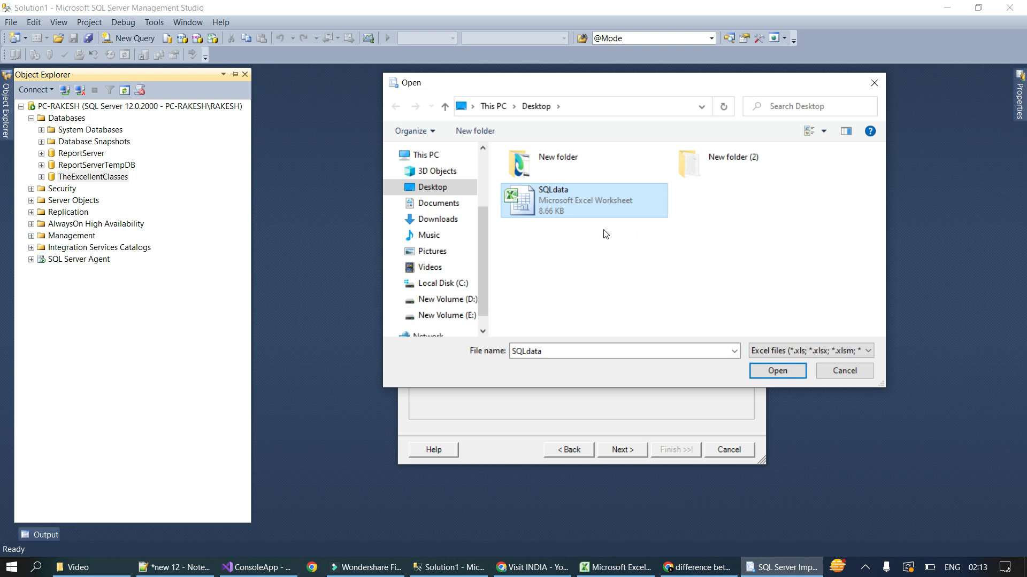
pyautogui.click(772, 371)
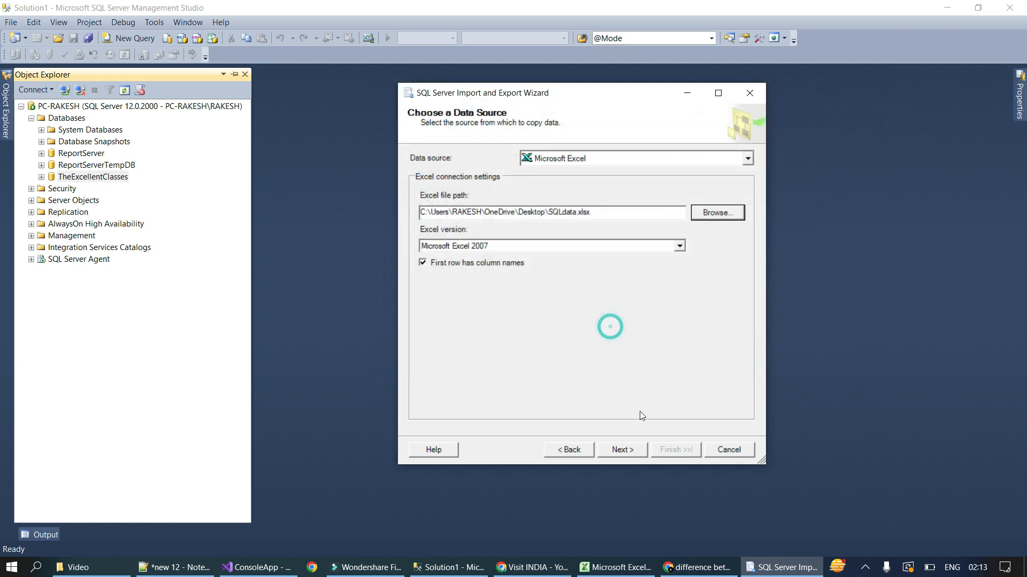
pyautogui.click(626, 450)
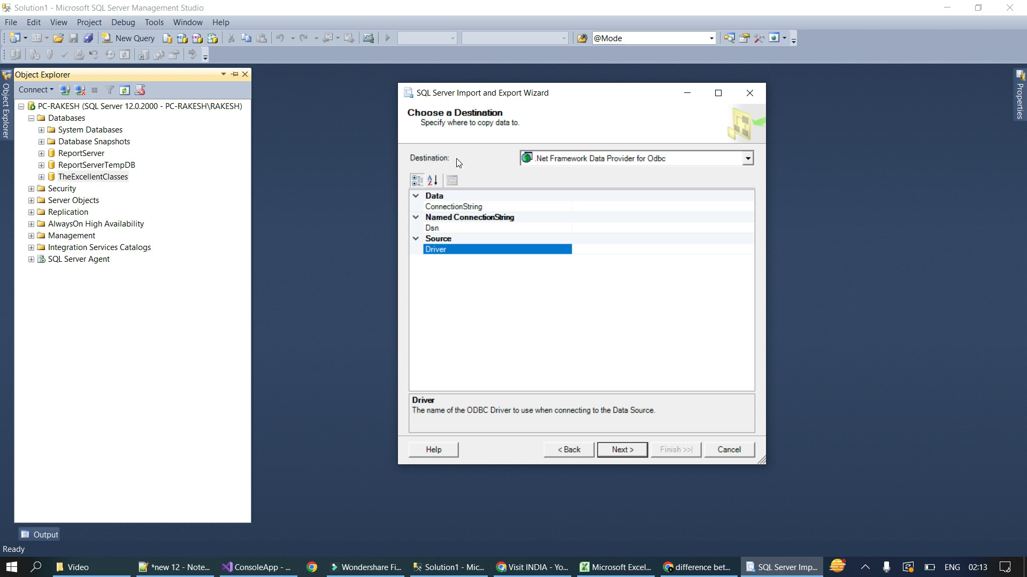
# Step: Set the destination to SQL Server Native Client 11.0 and check the available server names
pyautogui.click(748, 159)
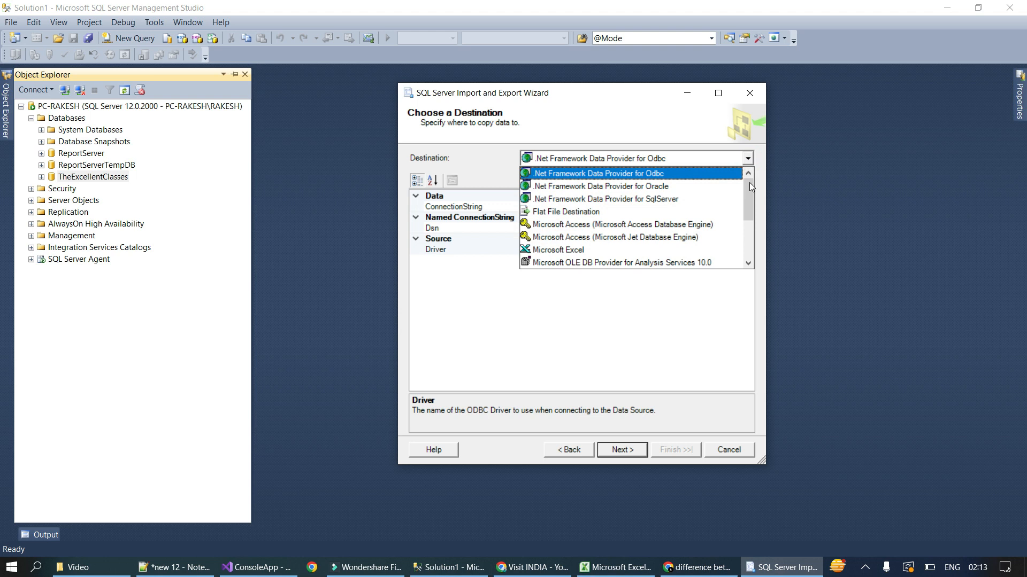
pyautogui.moveTo(749, 187); pyautogui.dragTo(749, 228)
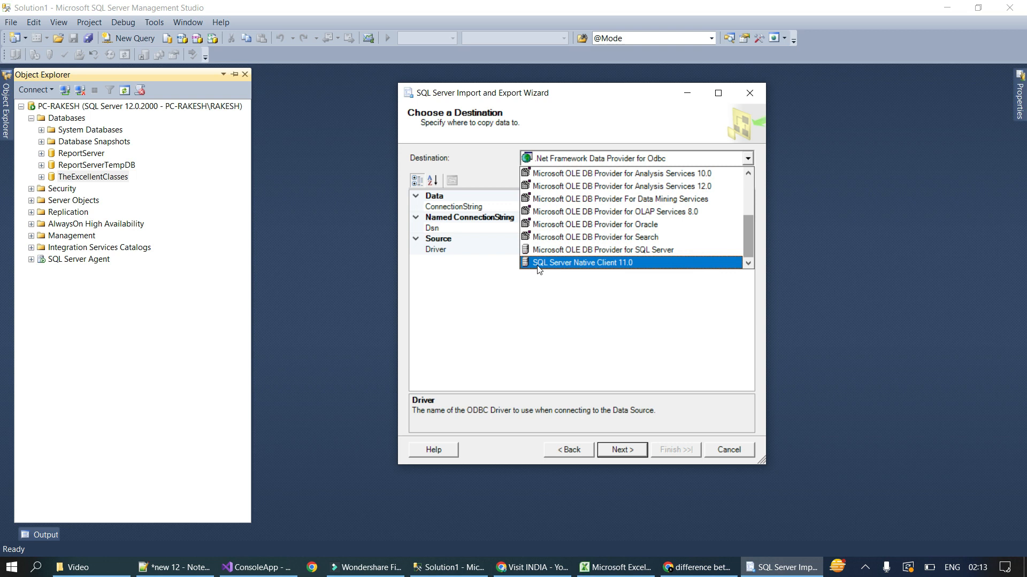
pyautogui.click(600, 264)
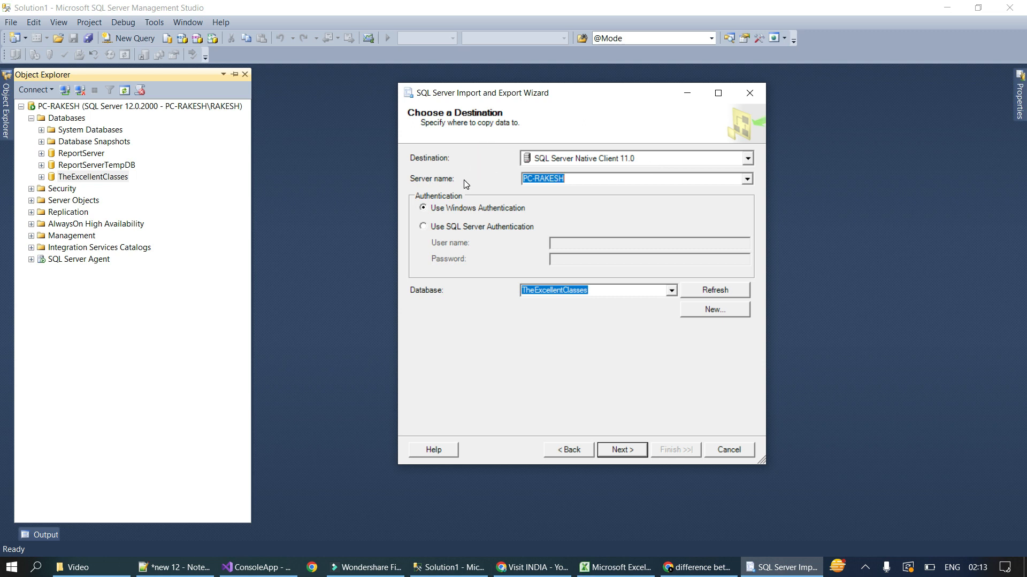
pyautogui.click(746, 181)
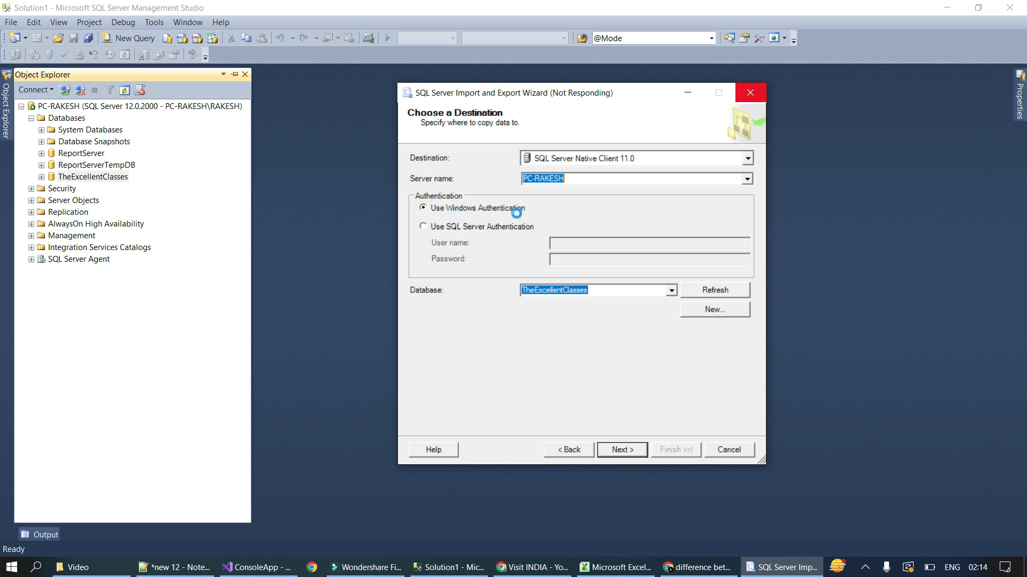
pyautogui.click(433, 318)
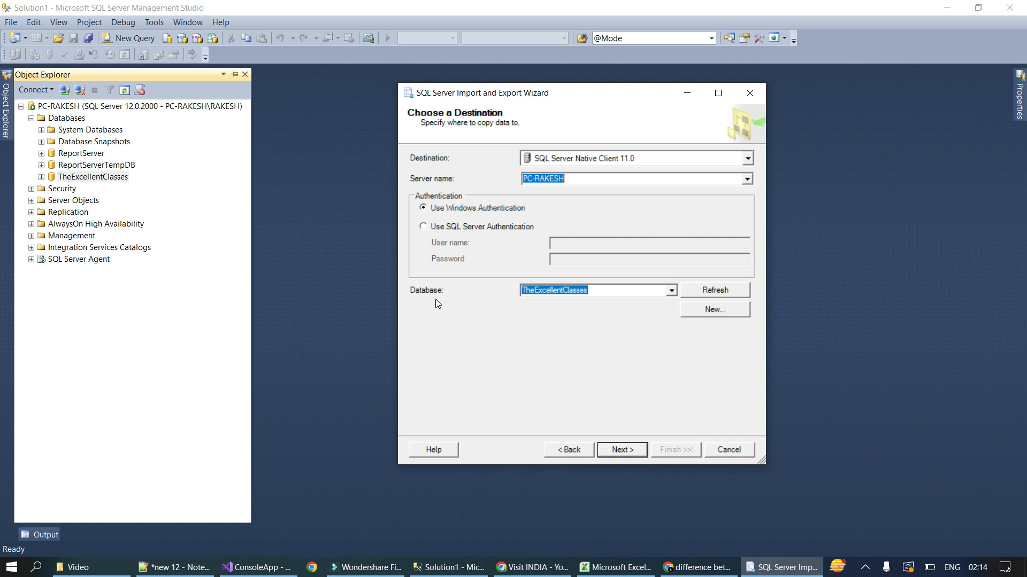
pyautogui.click(458, 322)
pyautogui.click(478, 331)
# Step: Select TheExcellentClasses as the destination database and continue with copying data from one or more tables or views
pyautogui.click(671, 290)
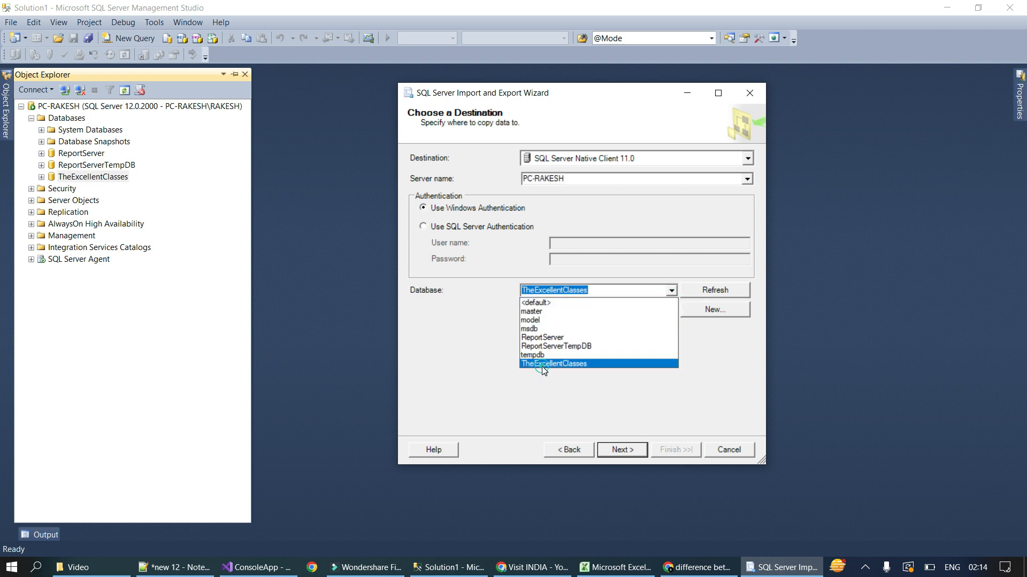
pyautogui.click(544, 365)
pyautogui.click(650, 384)
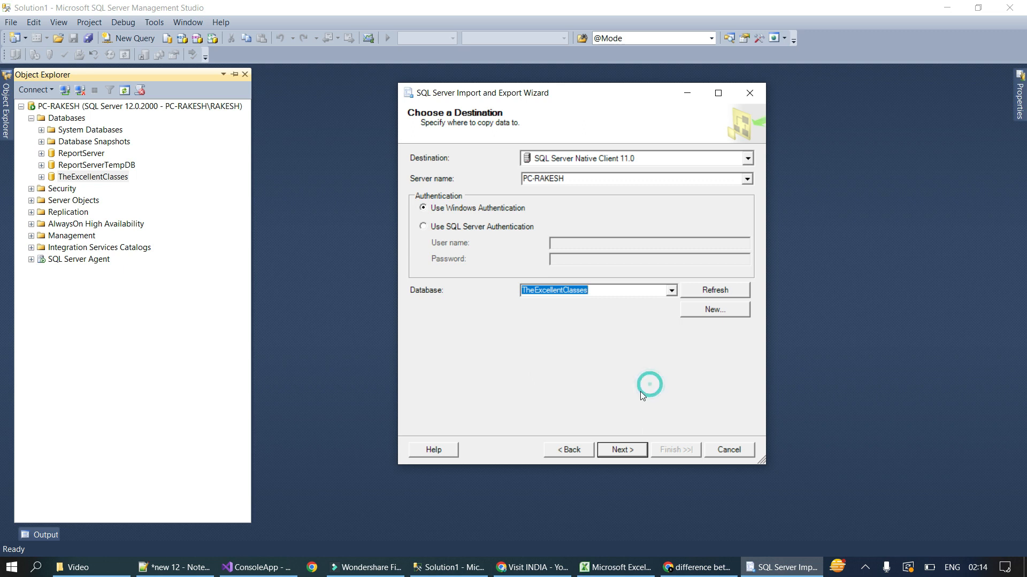
pyautogui.click(629, 451)
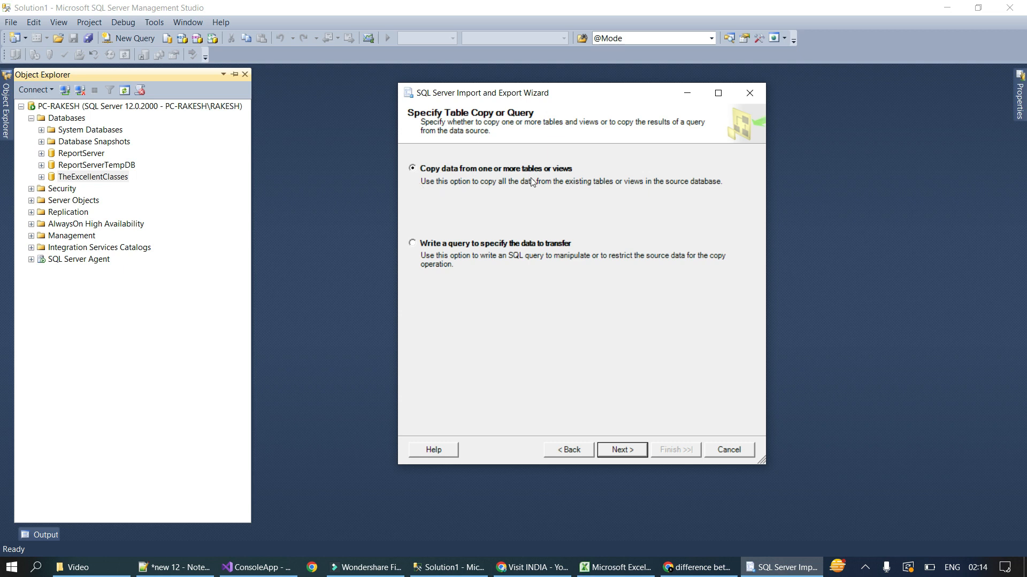
pyautogui.click(629, 454)
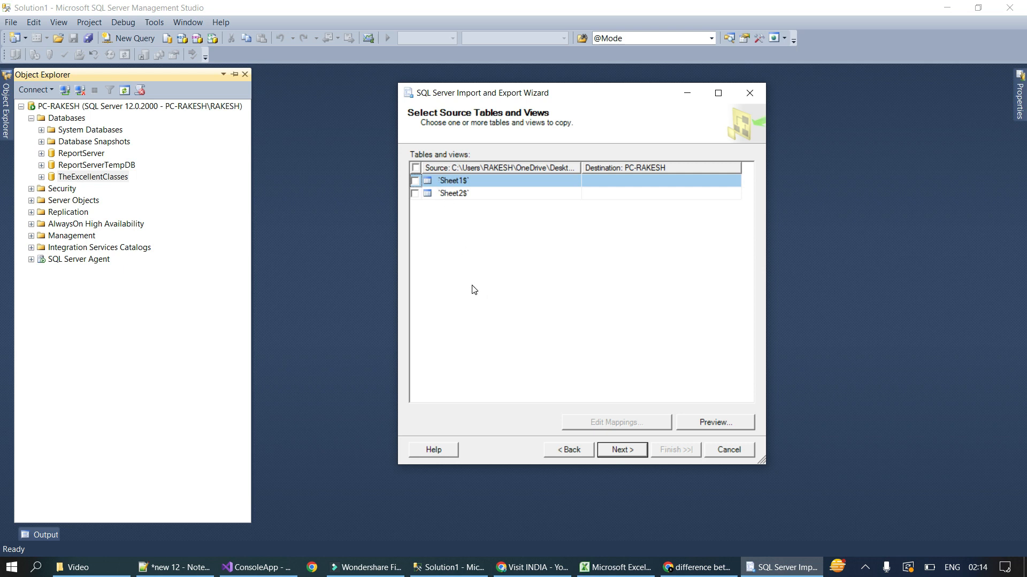
# Step: Switch to the SQLdata workbook in Excel, check Sheet2 and the employee data range on Sheet1, and return to the import wizard
pyautogui.click(611, 571)
pyautogui.click(95, 537)
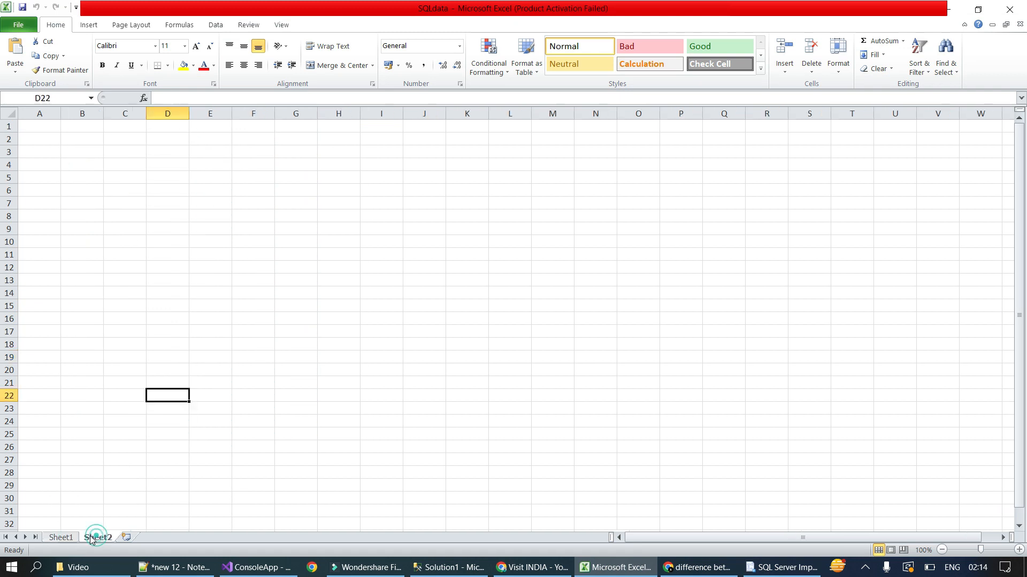
pyautogui.click(63, 538)
pyautogui.click(305, 398)
pyautogui.moveTo(28, 128); pyautogui.dragTo(315, 433)
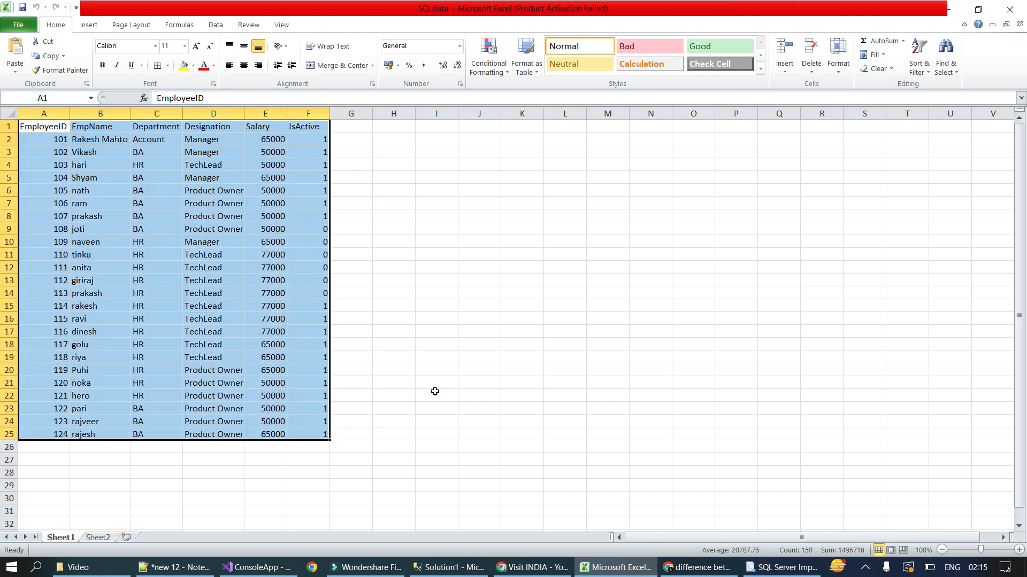
pyautogui.click(502, 347)
pyautogui.hotkey('alt', 'Tab')
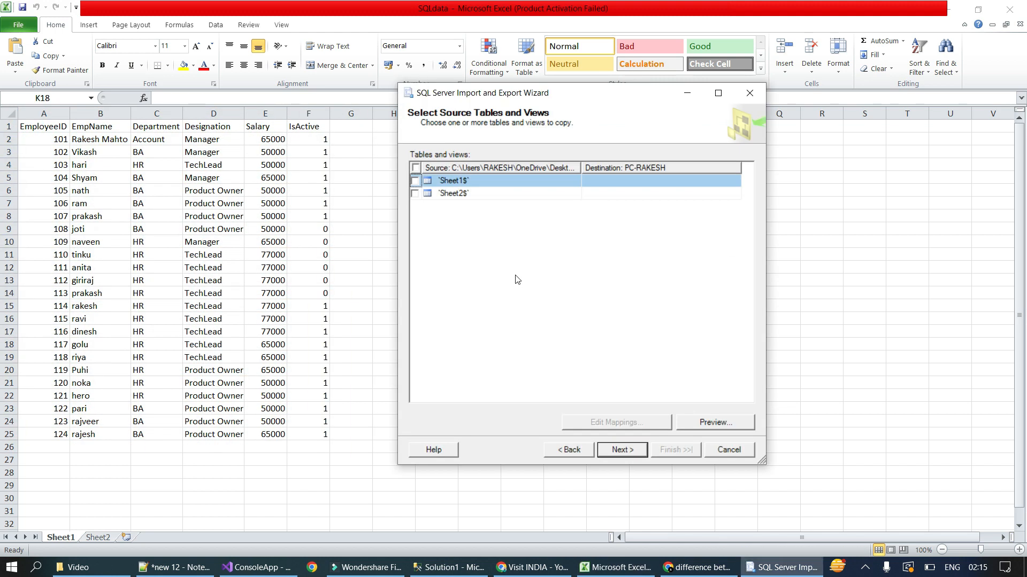
# Step: Include Sheet1$ as the source table and name its destination table [dbo].[EmaployeeDetails]
pyautogui.click(415, 181)
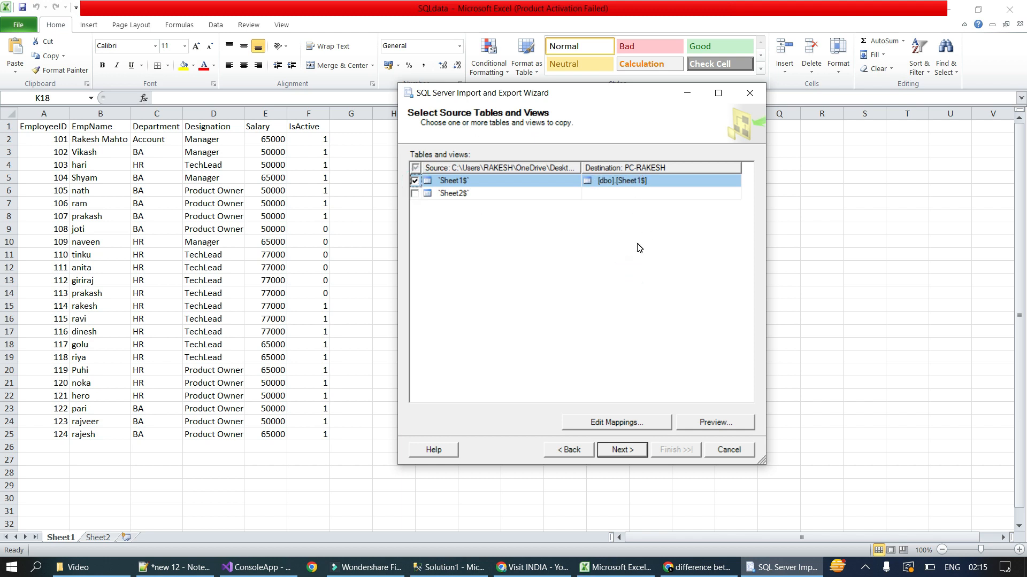
pyautogui.click(619, 226)
pyautogui.click(624, 258)
pyautogui.click(627, 181)
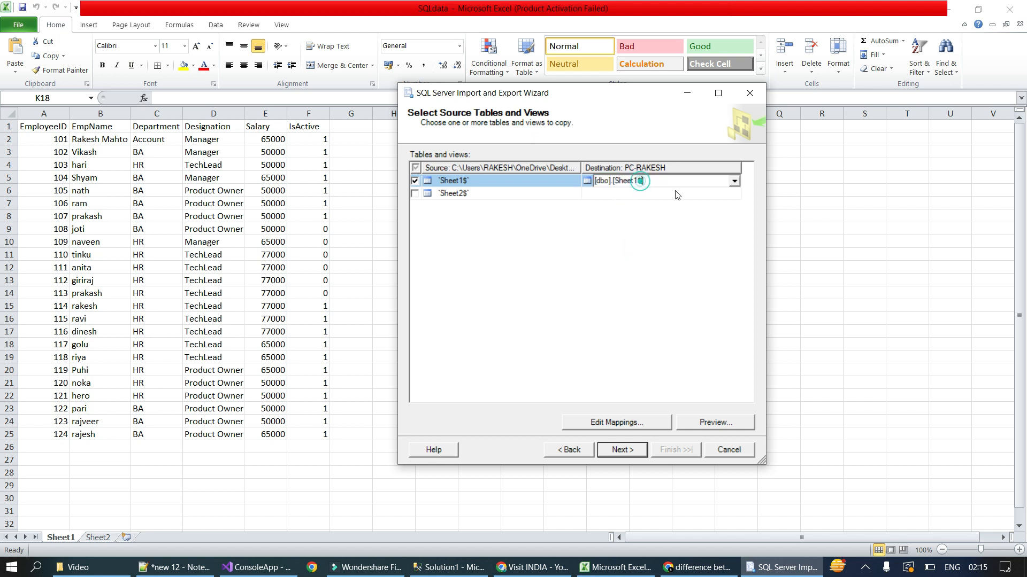
pyautogui.press('BackSpace')
pyautogui.press('BackSpace')
pyautogui.press('BackSpace')
pyautogui.press('BackSpace')
pyautogui.press('BackSpace')
pyautogui.press('BackSpace')
pyautogui.press('BackSpace')
pyautogui.press('BackSpace')
pyautogui.write('EmaployeeDetails')
pyautogui.click(654, 271)
pyautogui.click(471, 272)
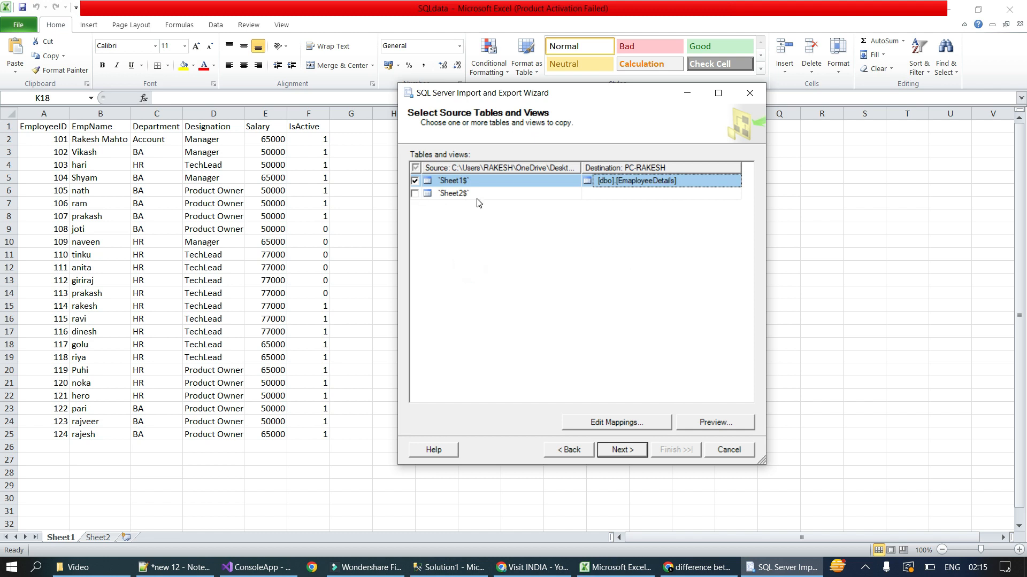
pyautogui.click(503, 256)
pyautogui.click(518, 251)
# Step: Keep the package set to run immediately without saving it, and finish the wizard to execute the import
pyautogui.click(623, 450)
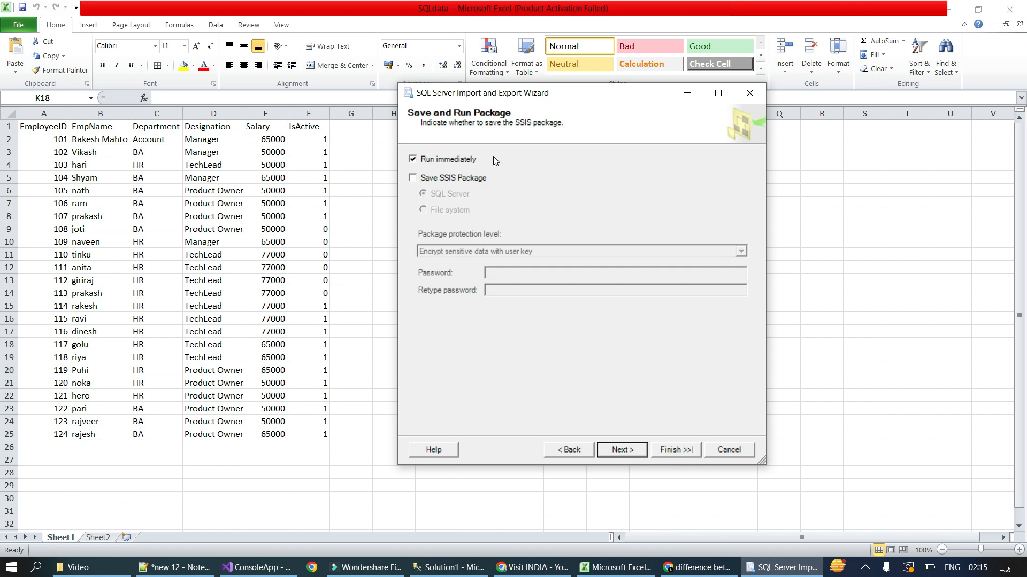
pyautogui.click(623, 450)
pyautogui.click(557, 336)
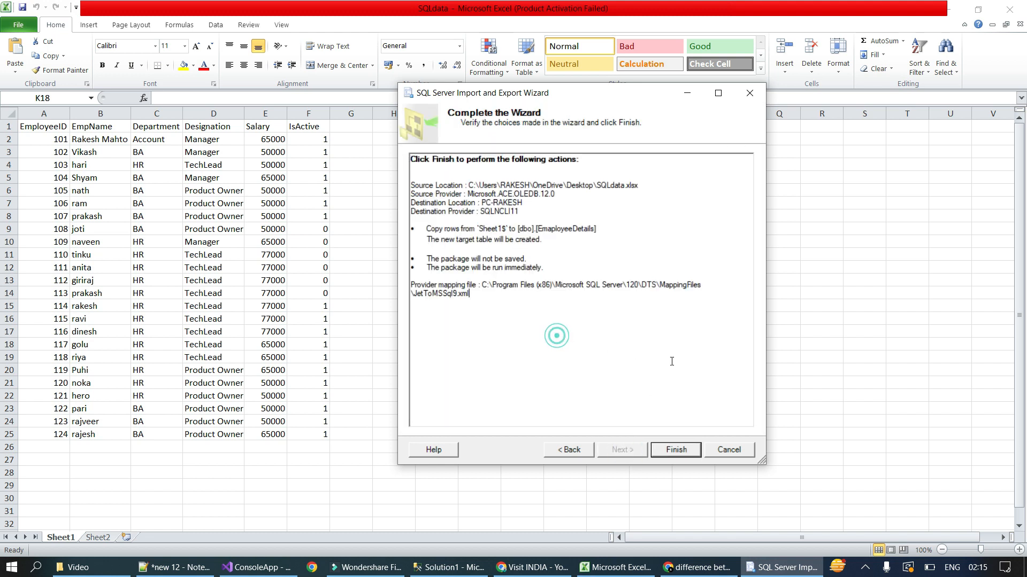
pyautogui.click(676, 453)
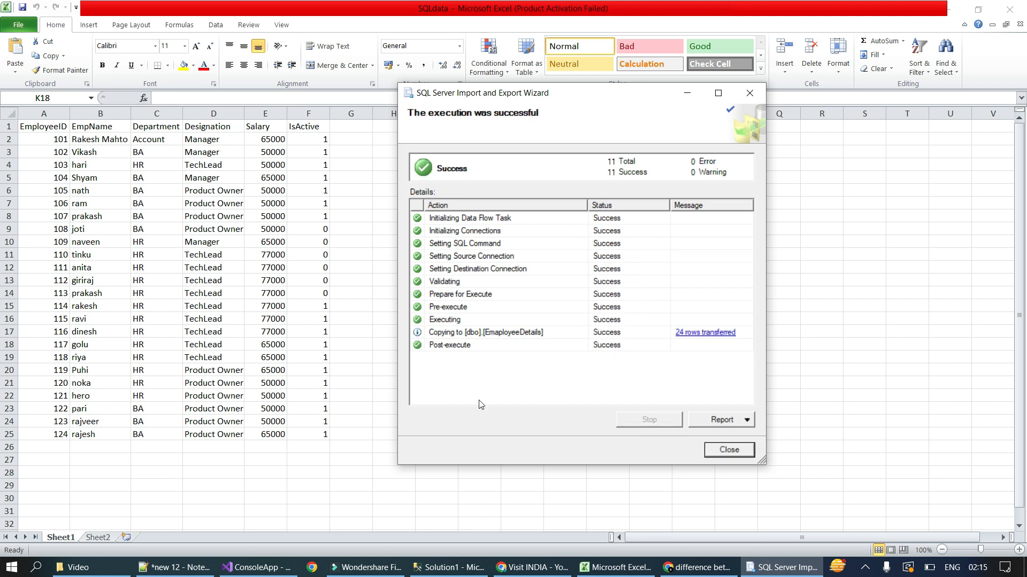
# Step: Bring SQL Server Management Studio up behind the import results and close the wizard
pyautogui.click(449, 568)
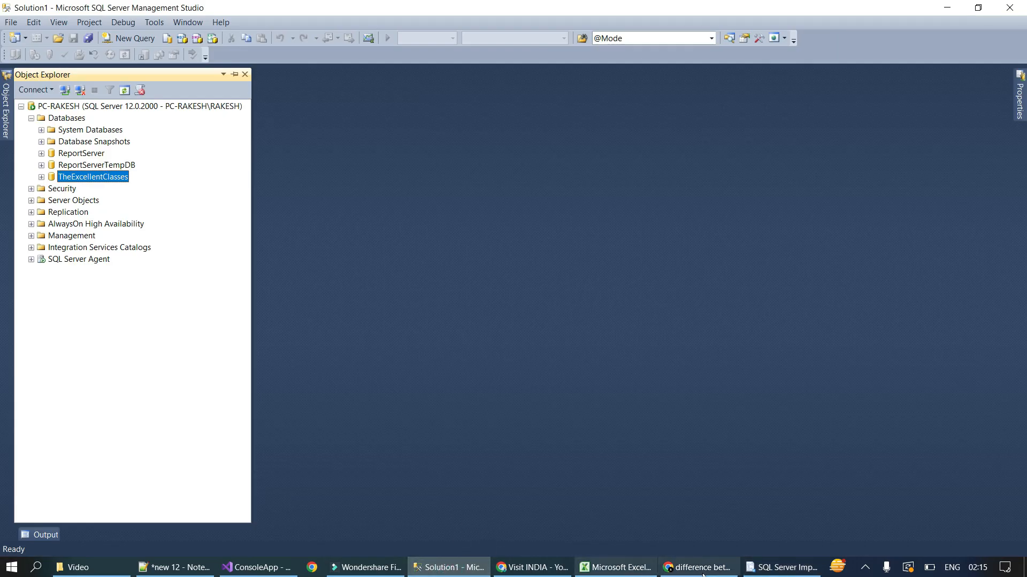
pyautogui.click(760, 570)
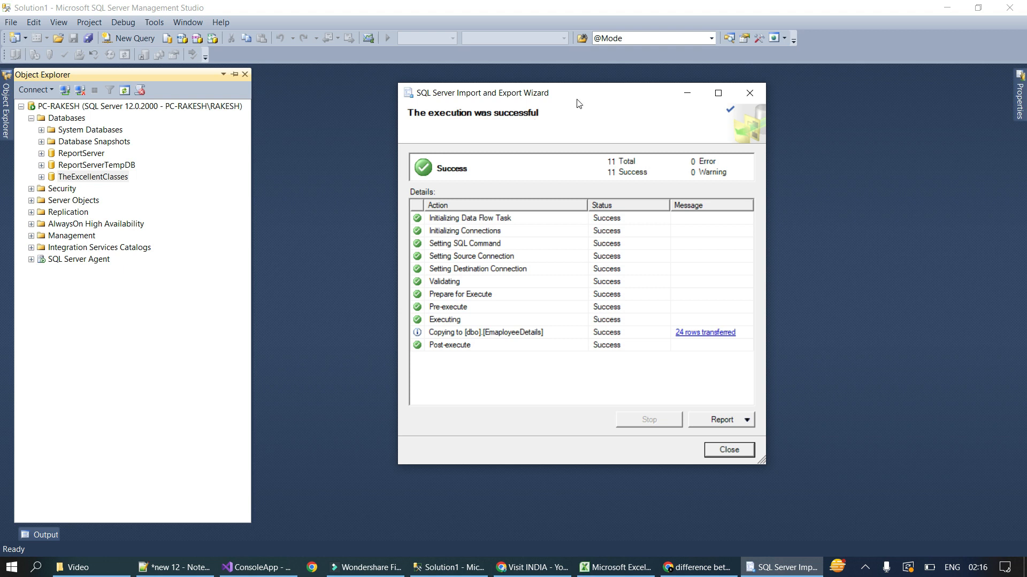
pyautogui.moveTo(577, 98); pyautogui.dragTo(509, 97)
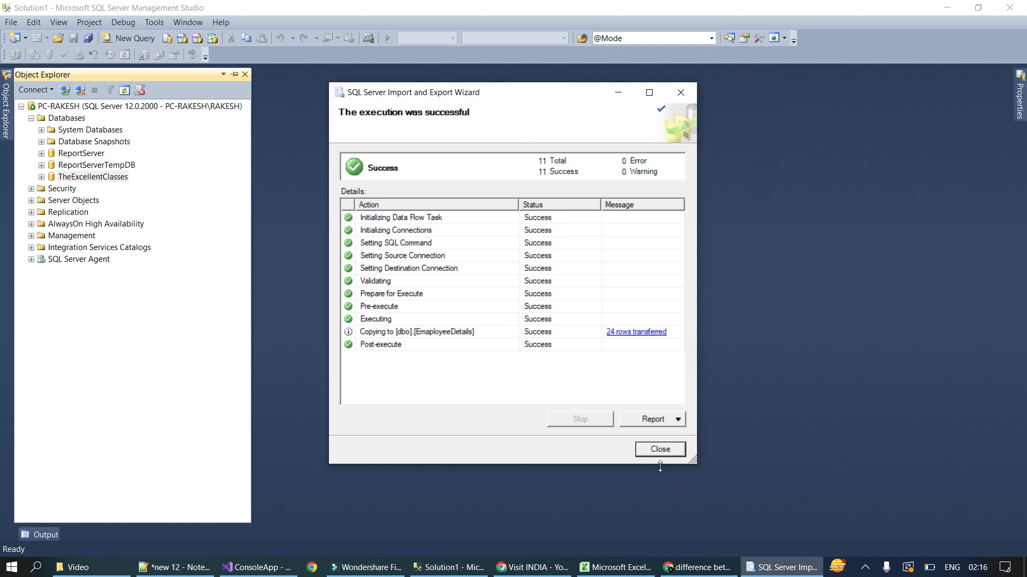
pyautogui.click(662, 450)
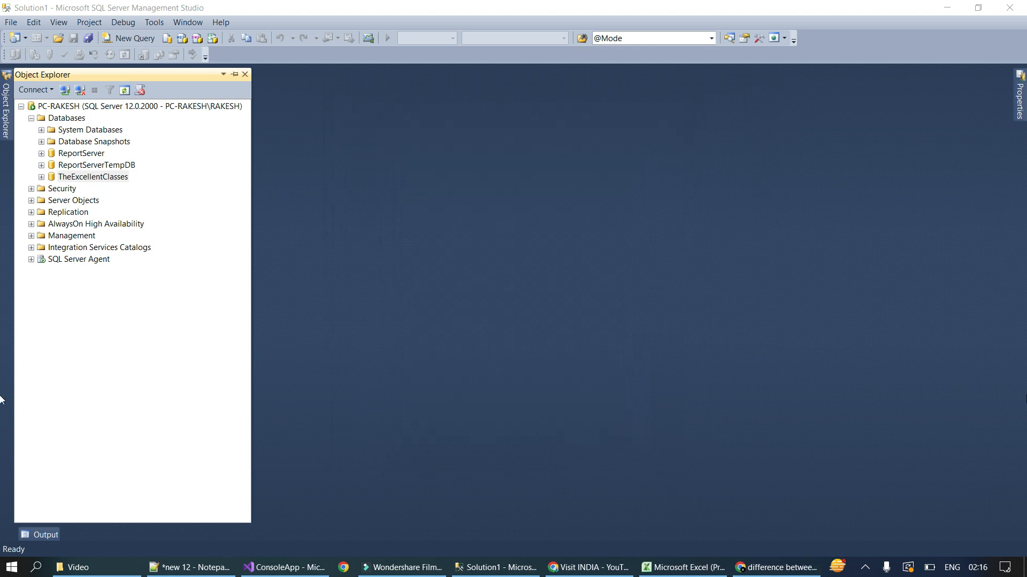
# Step: Refresh TheExcellentClasses in the Object Explorer, expand its tables and select dbo.EmaployeeDetails
pyautogui.click(41, 177)
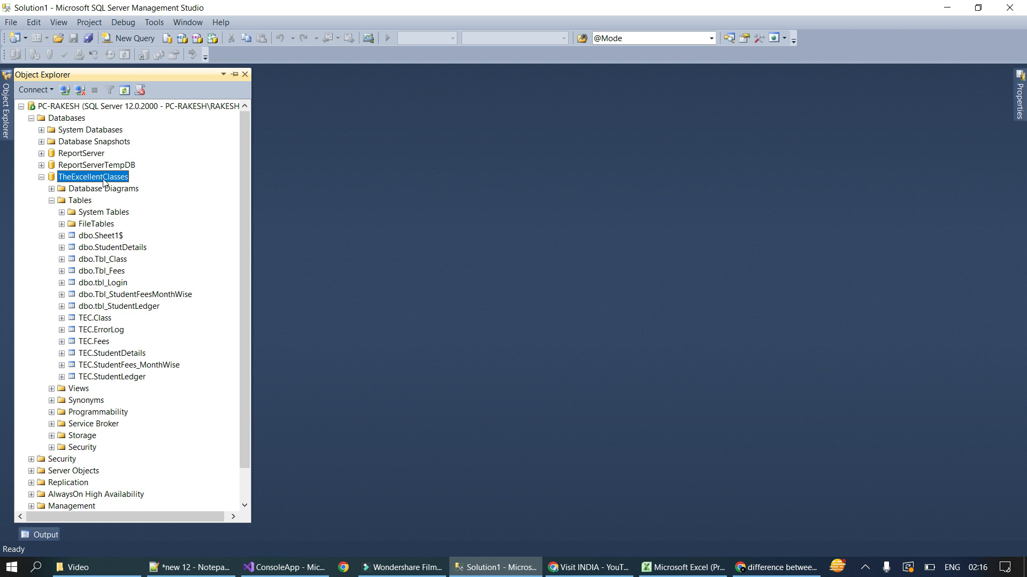
pyautogui.click(124, 91)
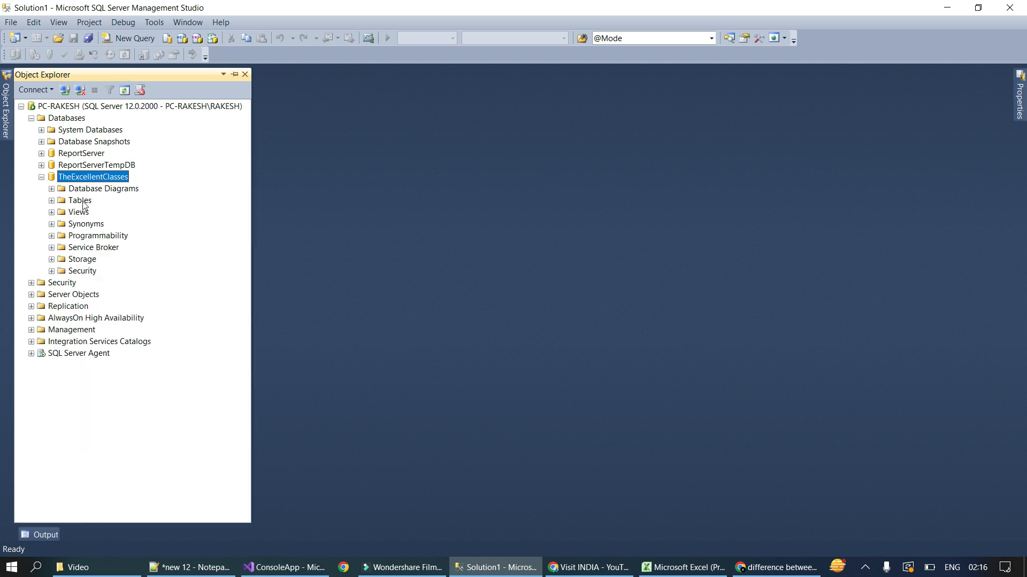
pyautogui.click(51, 201)
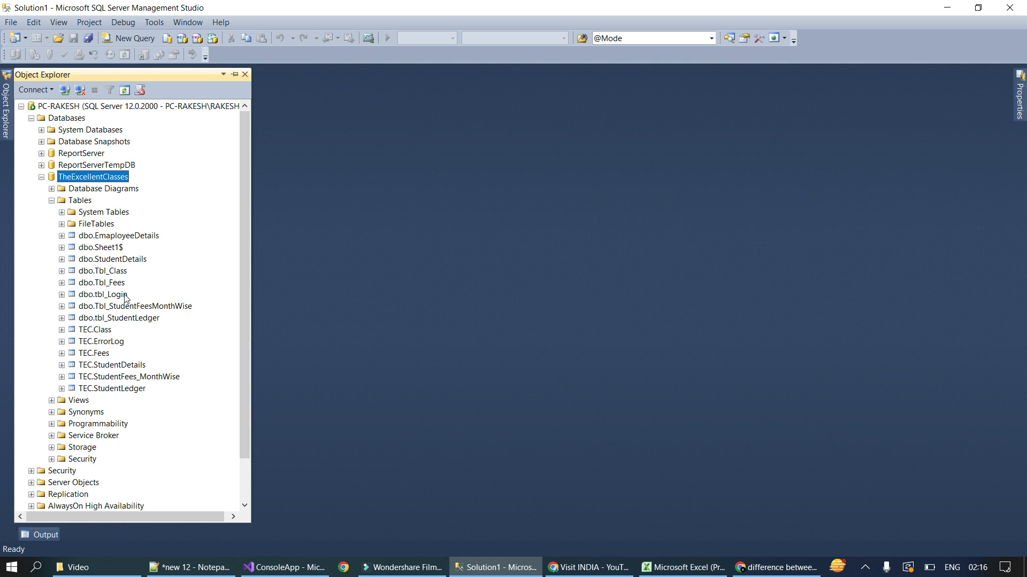
pyautogui.click(99, 237)
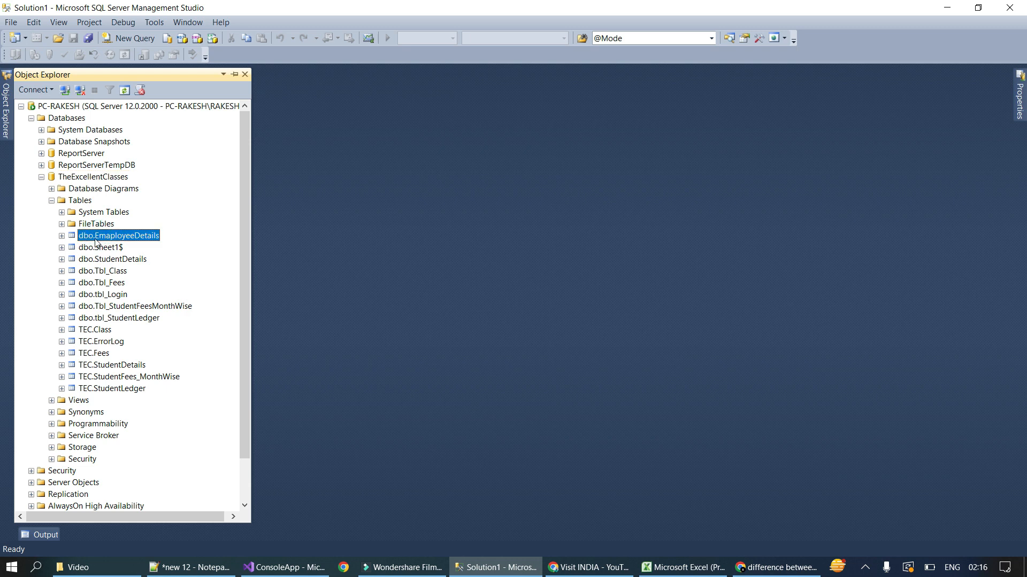
# Step: Open a new query on TheExcellentClasses and insert the EmaployeeDetails table name from the object tree
pyautogui.click(124, 40)
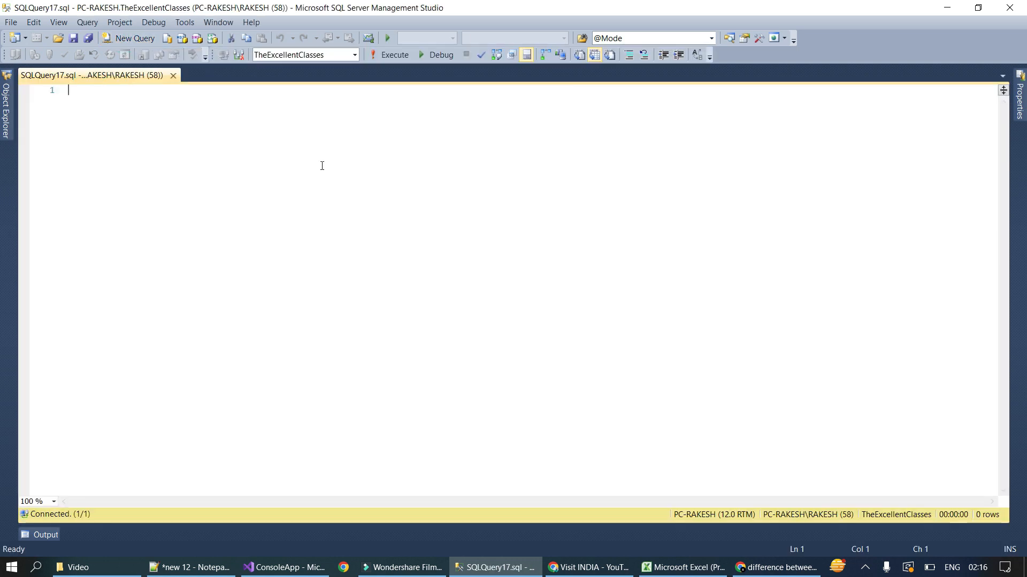
pyautogui.click(6, 107)
pyautogui.moveTo(109, 241); pyautogui.dragTo(391, 108)
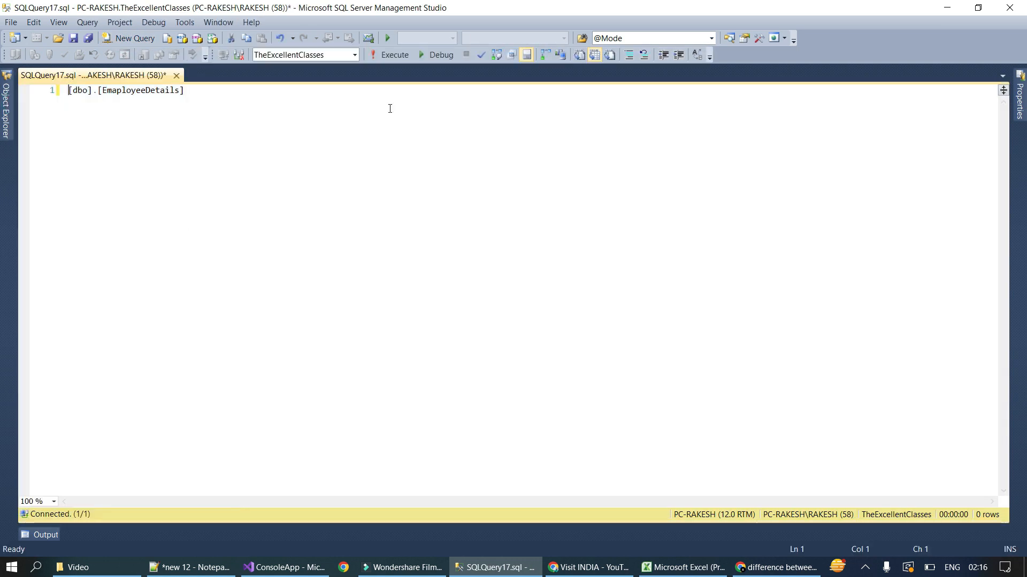
# Step: Complete the query as "select * from [dbo].[EmaployeeDetails]" and execute it
pyautogui.write('slect')
pyautogui.press('BackSpace')
pyautogui.press('BackSpace')
pyautogui.press('BackSpace')
pyautogui.press('BackSpace')
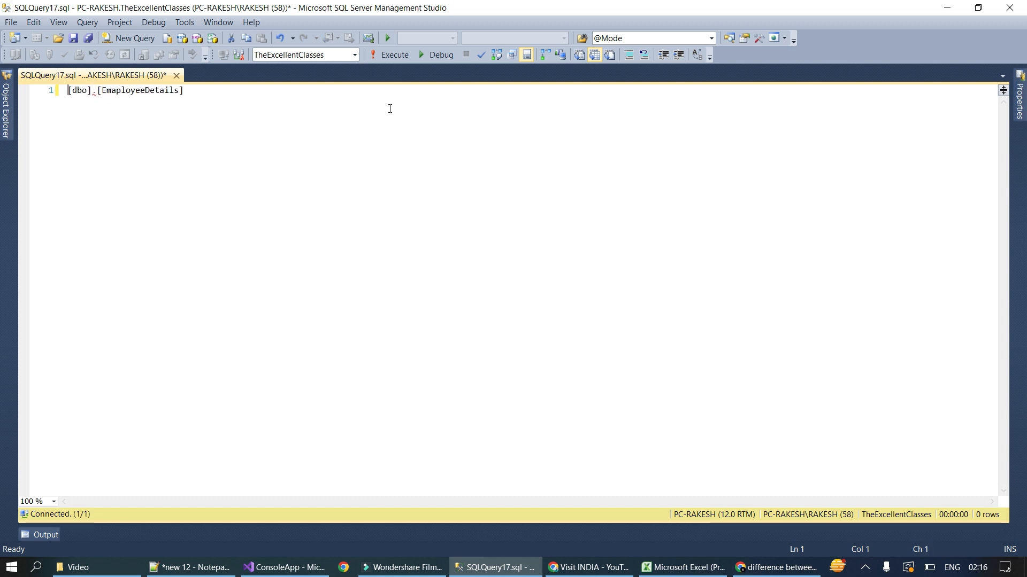
pyautogui.write('elect ')
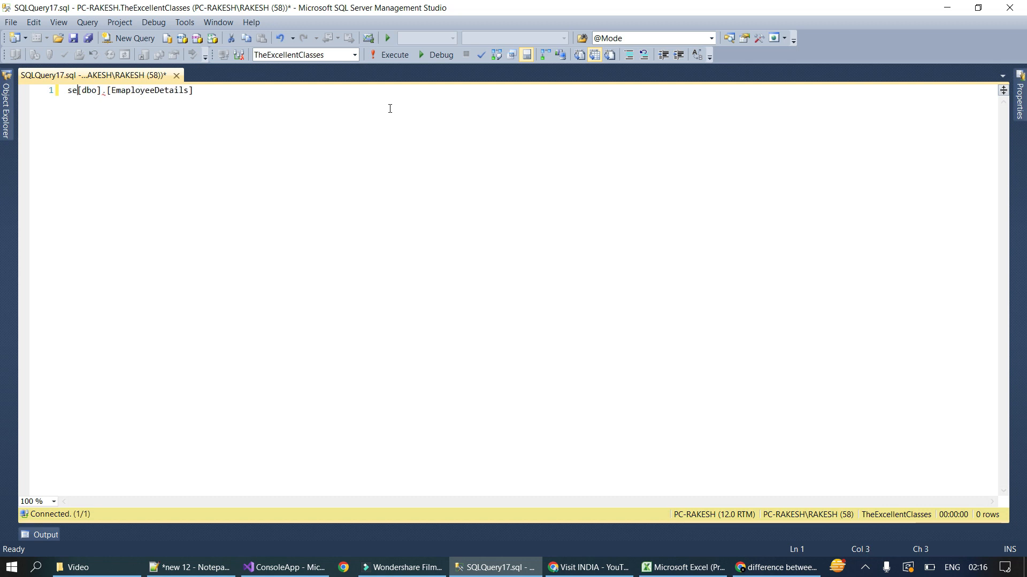
pyautogui.write('* from')
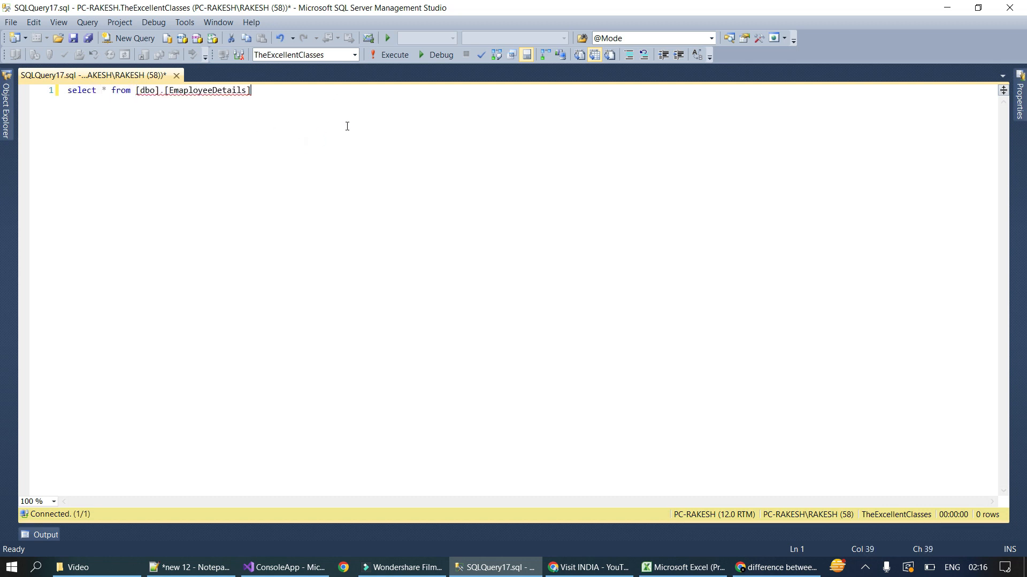
pyautogui.hotkey('ctrl', 'a')
pyautogui.click(393, 57)
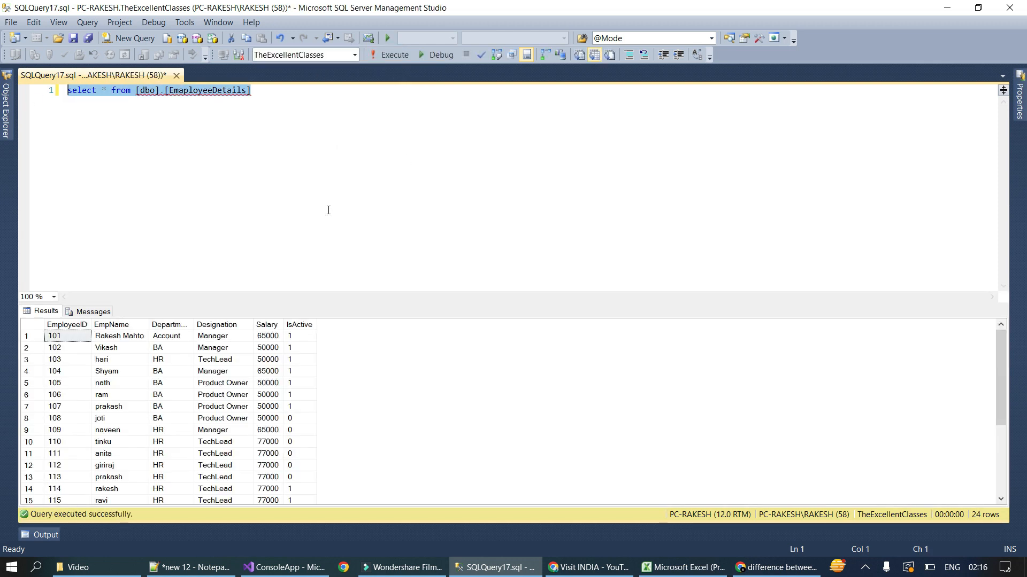
# Step: Enlarge the results area to fit all rows and review the imported employee records
pyautogui.click(299, 213)
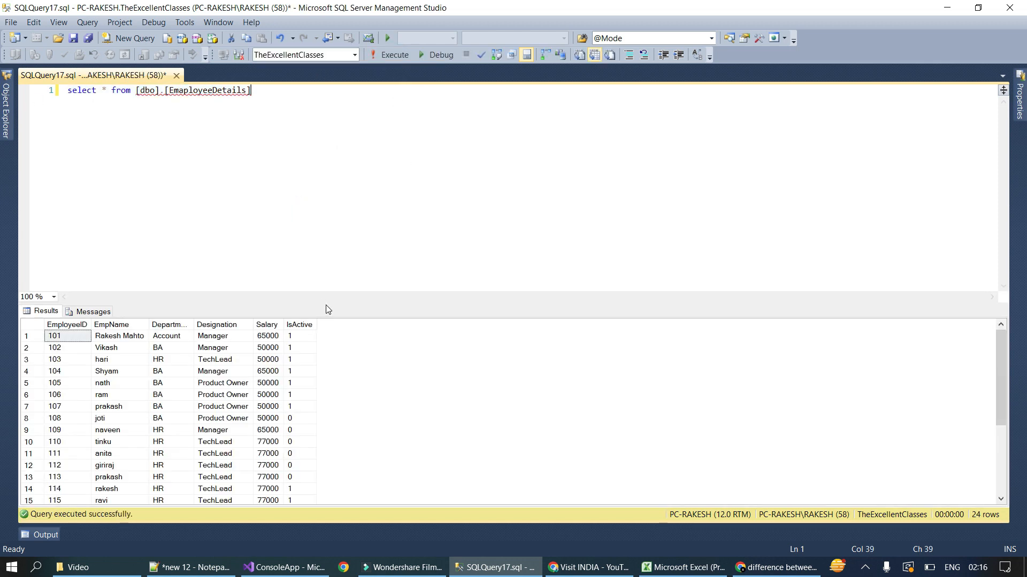
pyautogui.moveTo(326, 303); pyautogui.dragTo(326, 181)
pyautogui.click(236, 355)
pyautogui.click(43, 262)
pyautogui.moveTo(63, 214); pyautogui.dragTo(240, 355)
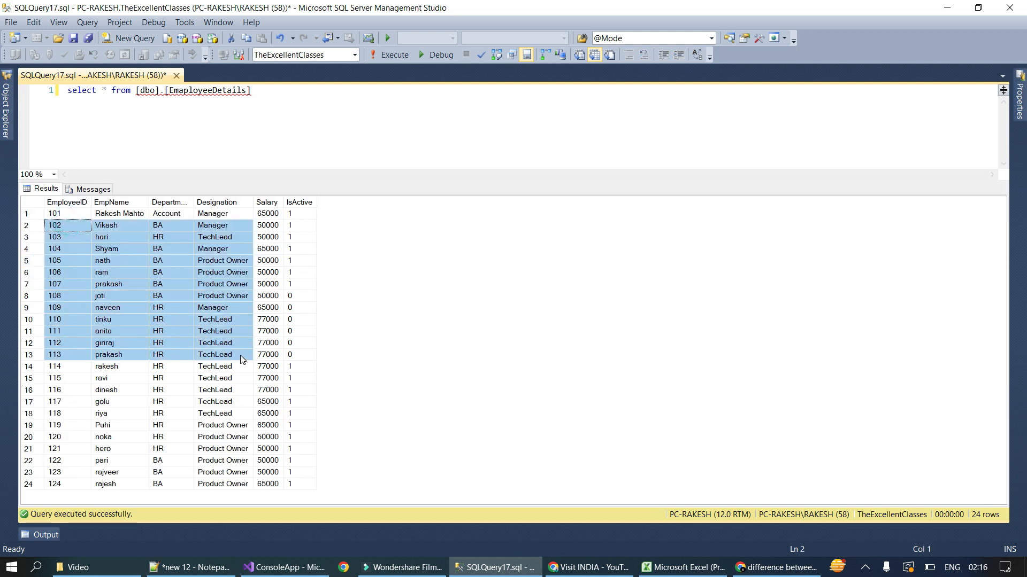
pyautogui.click(267, 390)
pyautogui.click(282, 273)
pyautogui.click(316, 101)
# Step: Collapse the Tables folder of TheExcellentClasses in the Object Explorer and return to the query
pyautogui.moveTo(3, 95)
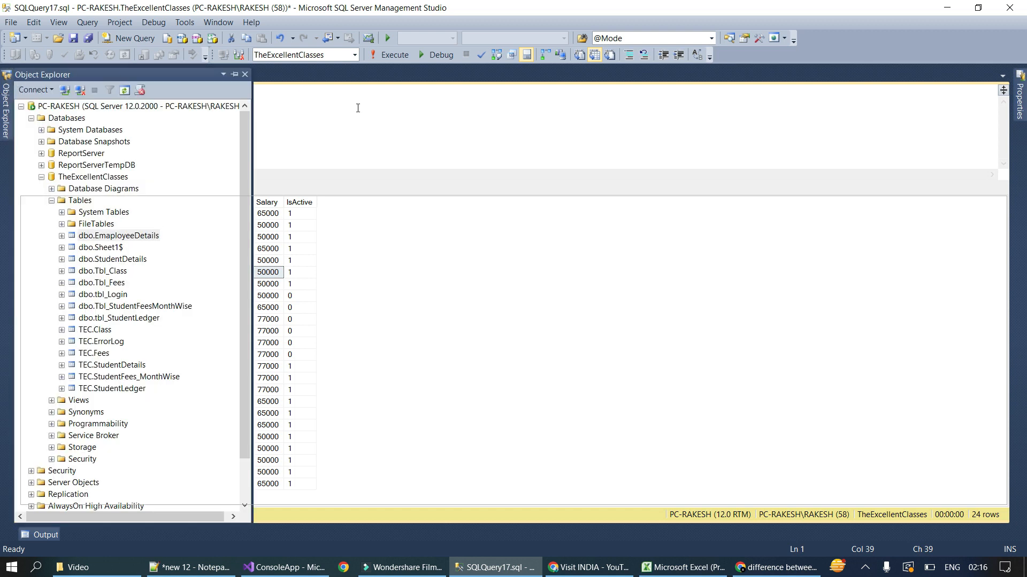
pyautogui.click(324, 116)
pyautogui.click(9, 109)
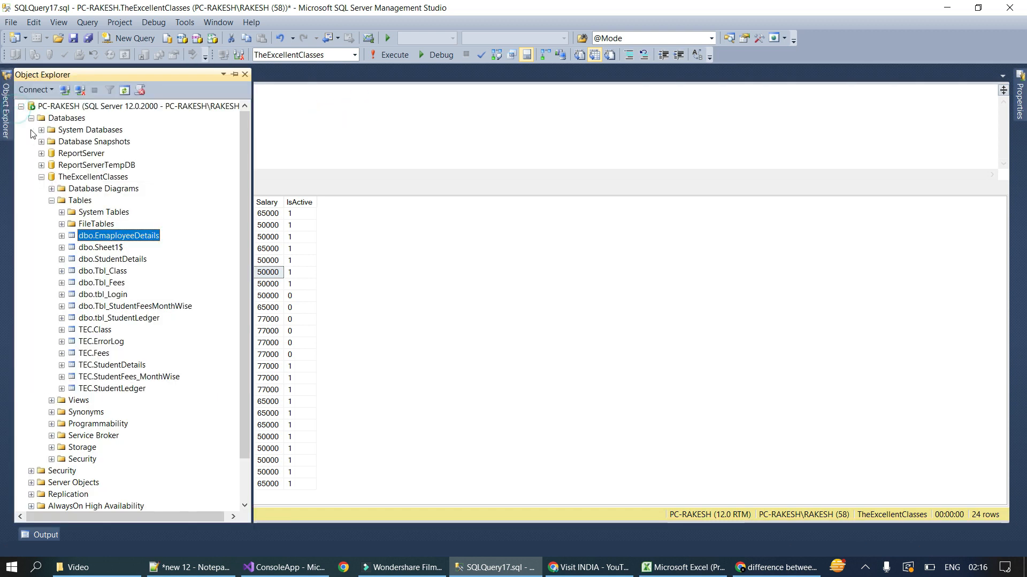
pyautogui.click(52, 201)
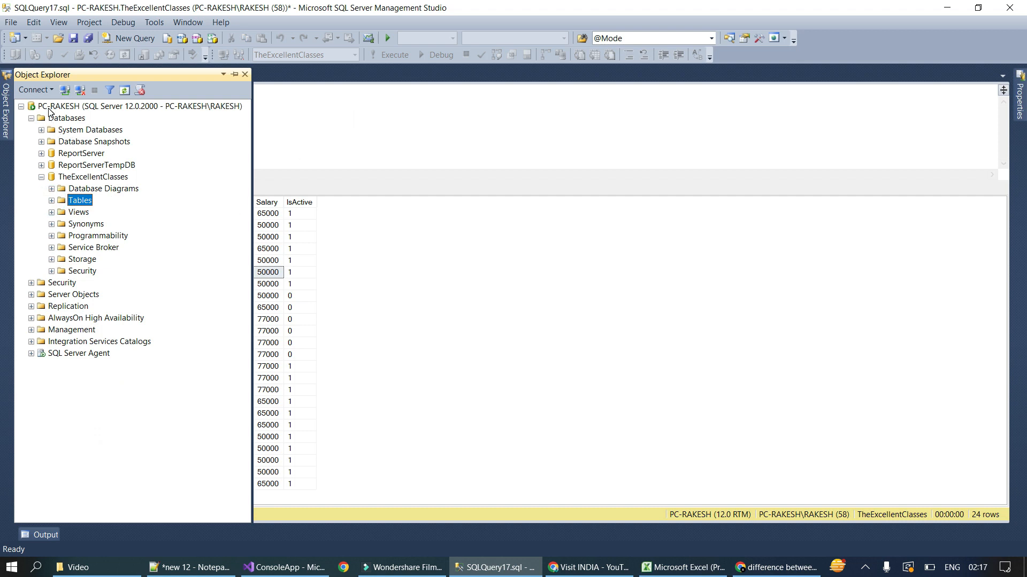
pyautogui.click(290, 157)
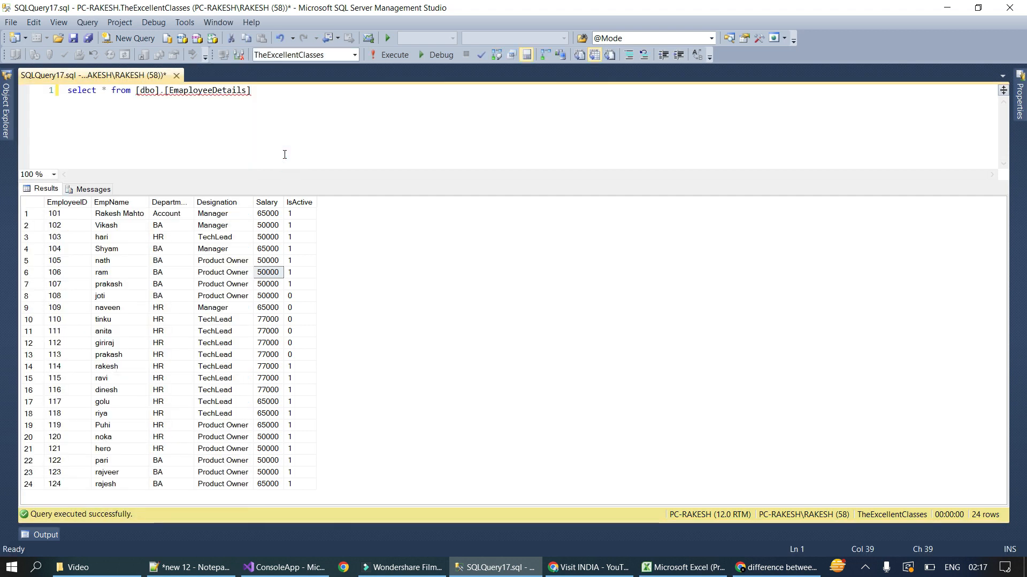
pyautogui.click(307, 137)
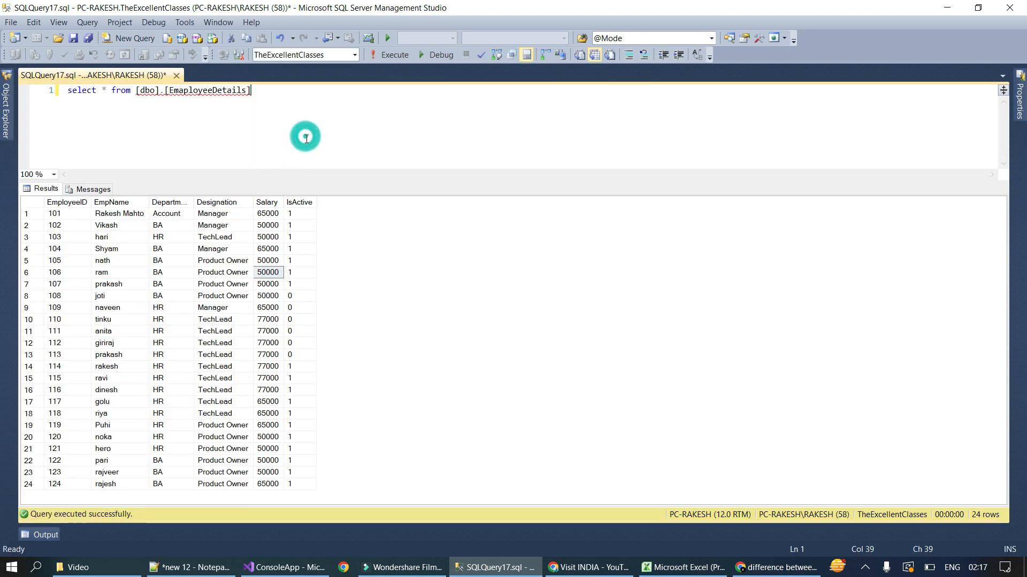